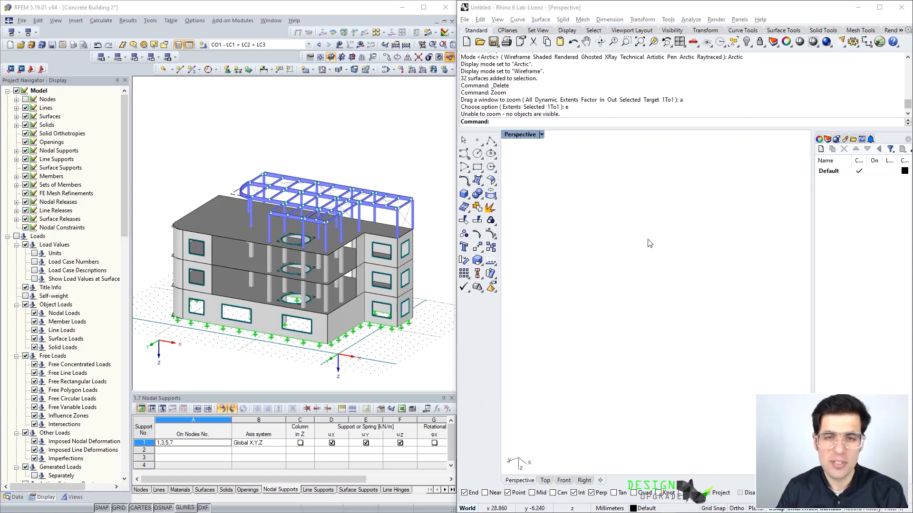
- Examine the concrete building and its roof frame in the RFEM model from several angles and distances
scroll(335, 236, up, 5)
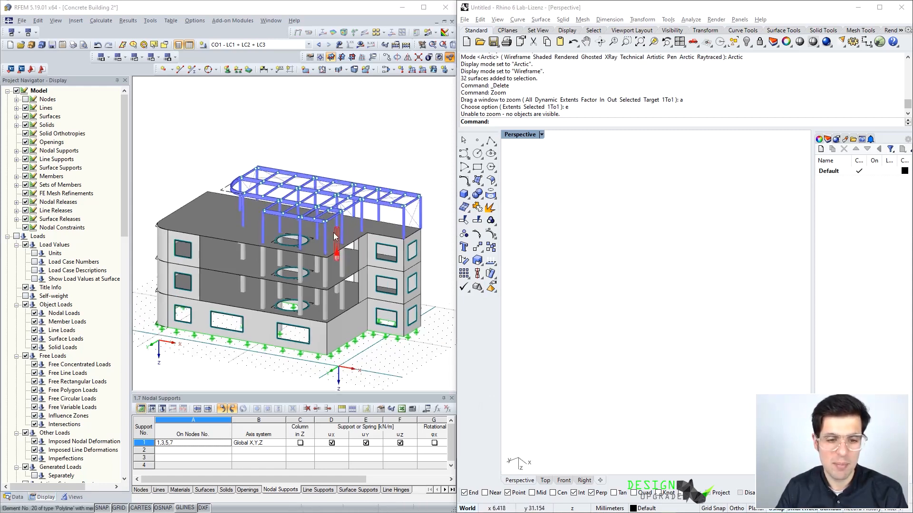
scroll(333, 233, down, 5)
middle_drag(316, 224, 379, 220)
scroll(318, 254, down, 2)
scroll(352, 245, up, 2)
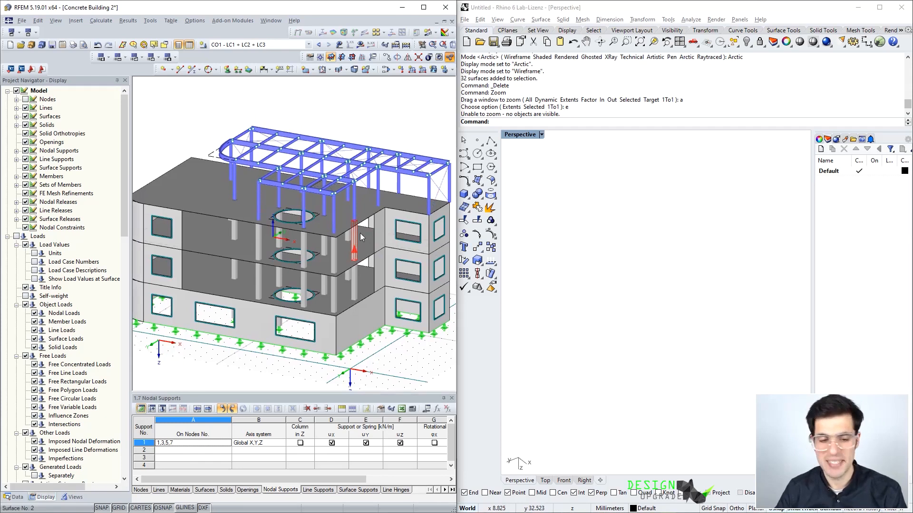
scroll(337, 190, down, 2)
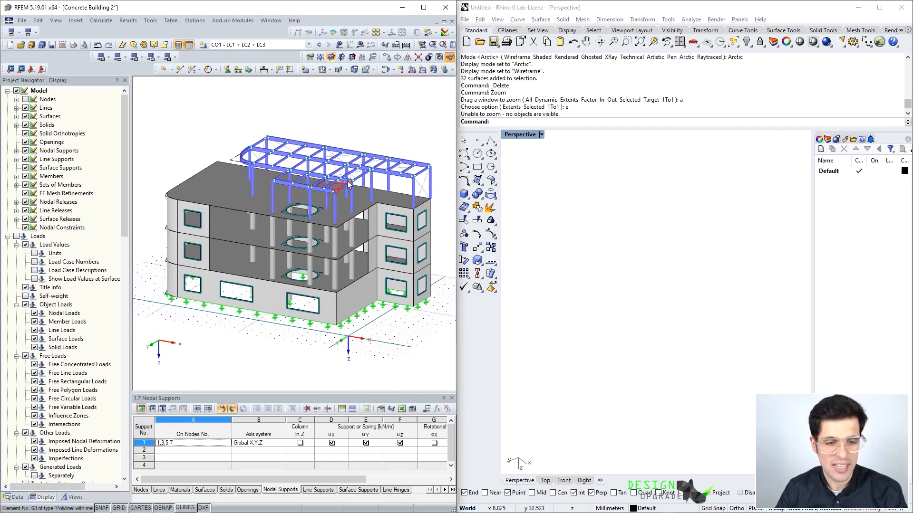
middle_drag(404, 152, 388, 169)
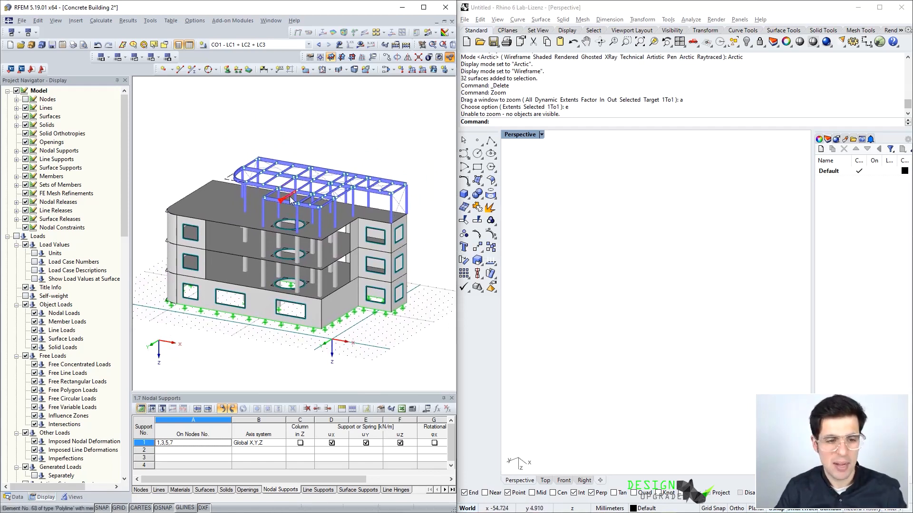
ctrl+middle_drag(237, 171, 312, 233)
scroll(239, 199, up, 5)
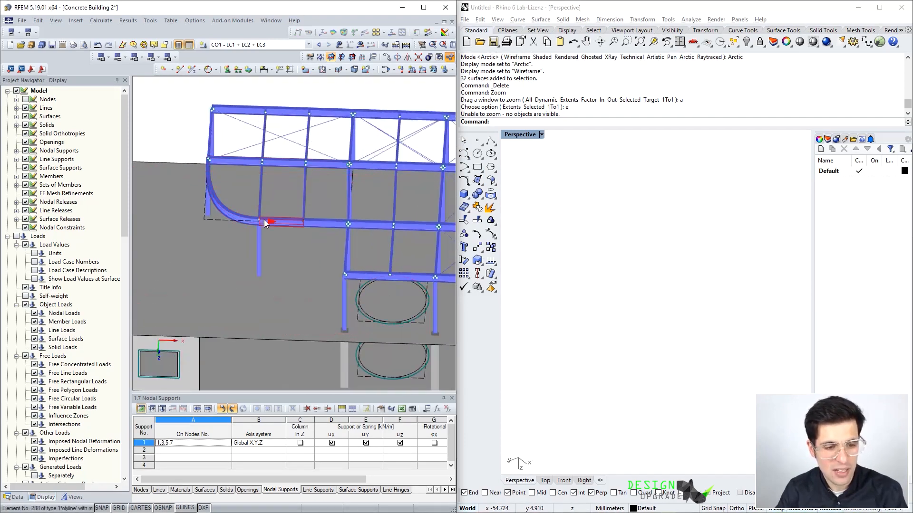
scroll(235, 176, down, 3)
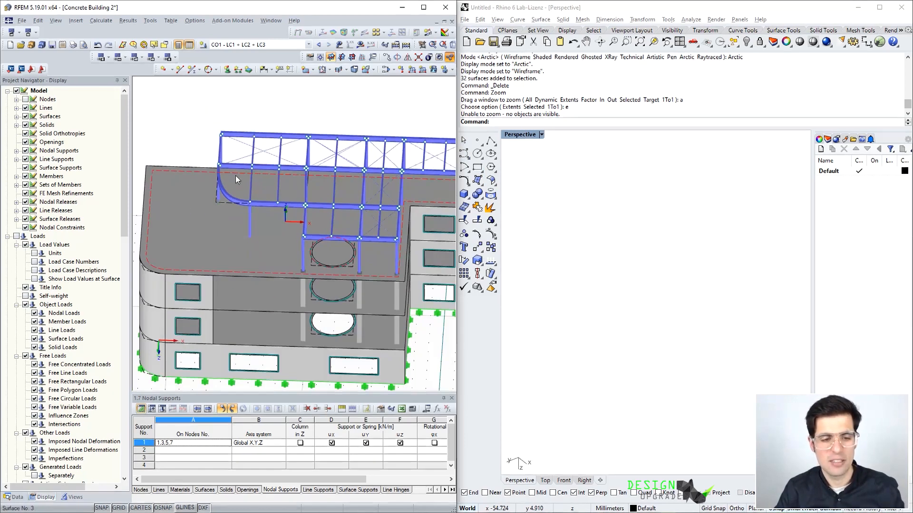
ctrl+middle_drag(361, 241, 260, 177)
scroll(259, 181, down, 3)
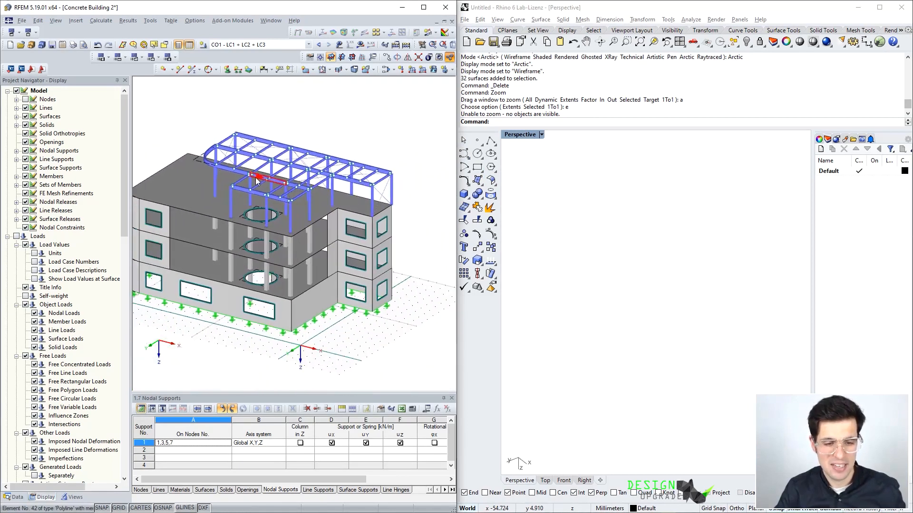
scroll(260, 190, up, 1)
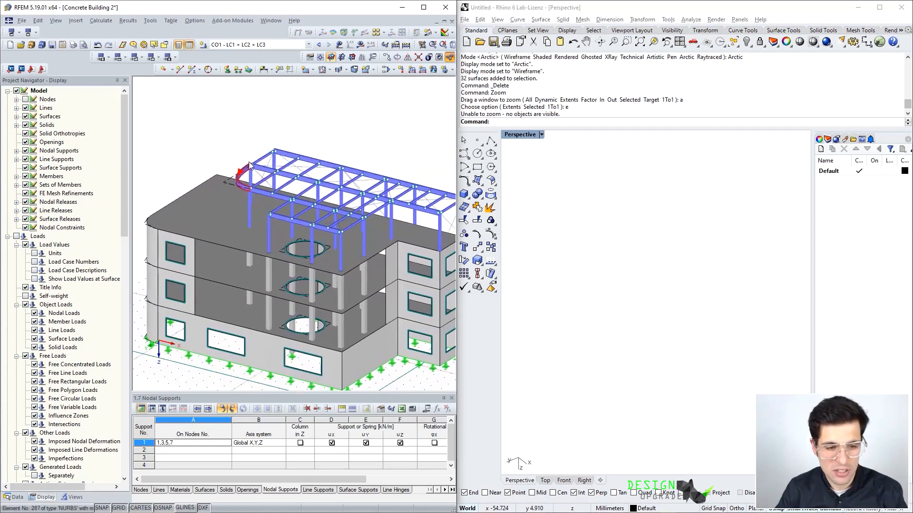
middle_drag(257, 200, 242, 178)
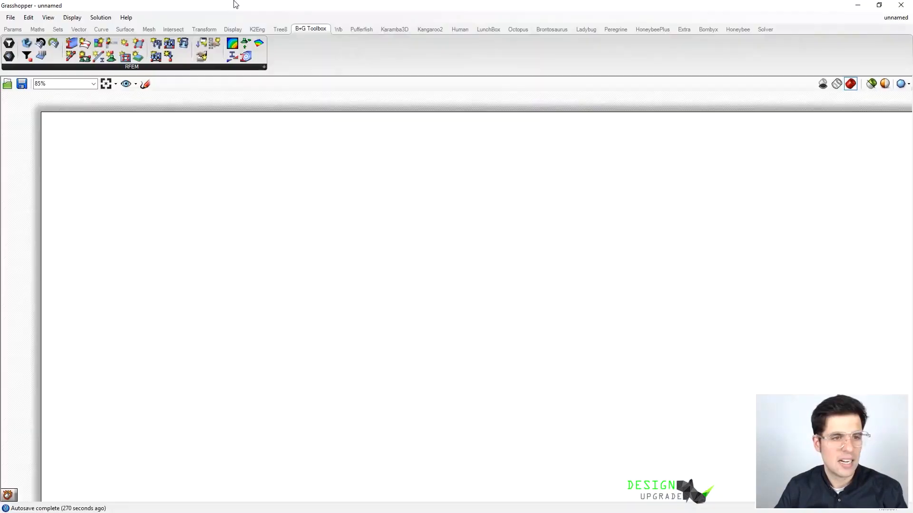
- Switch to Grasshopper, place its window beside the RFEM model and add a Get Data component to the canvas
drag(265, 4, 912, 119)
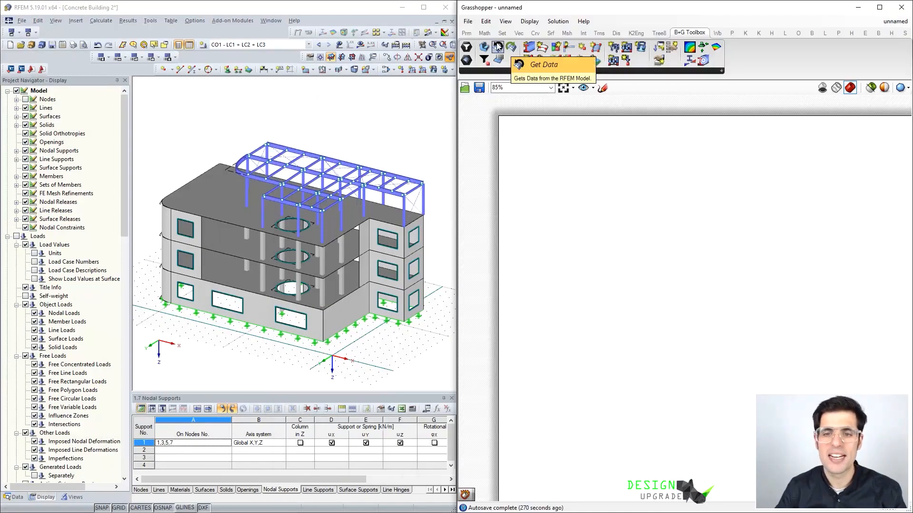
drag(657, 188, 655, 187)
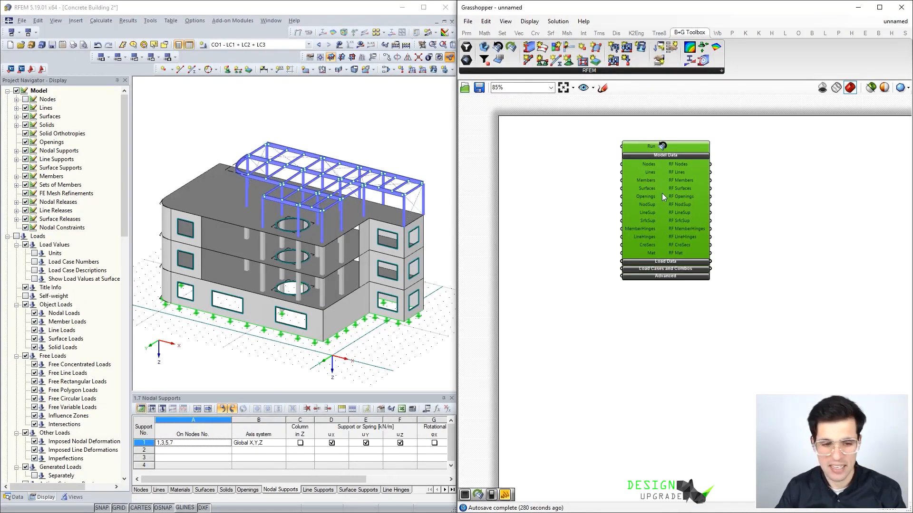
drag(666, 201, 691, 202)
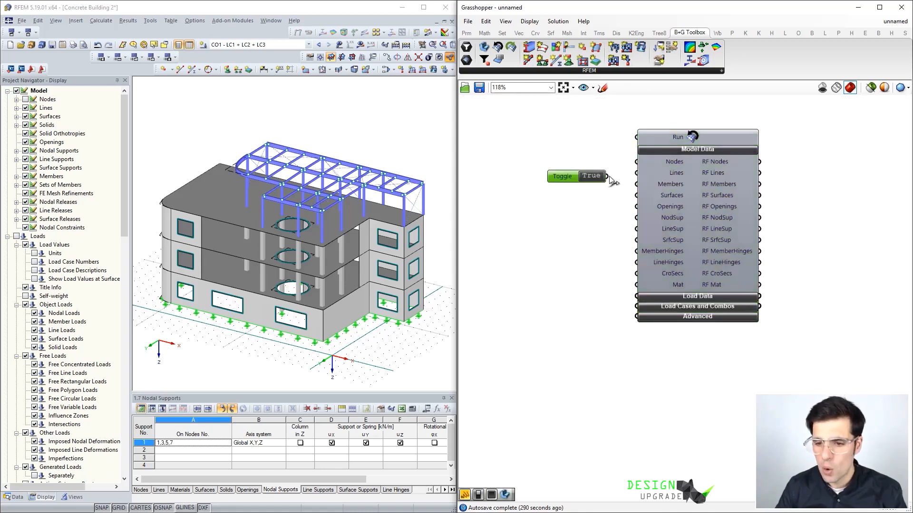
- Connect a Boolean Toggle set to True to the Members, Surfaces and CroSecs inputs of the Get Data component
click(559, 177)
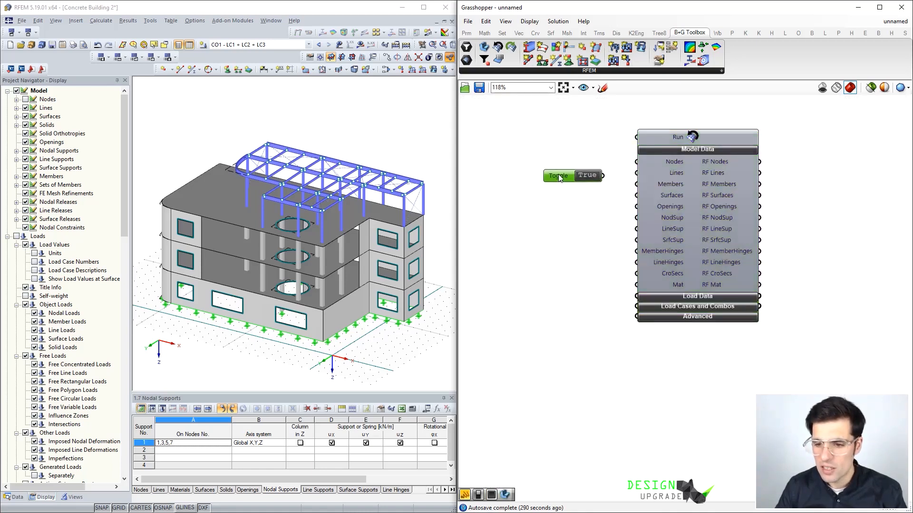
drag(600, 177, 637, 184)
drag(564, 180, 636, 196)
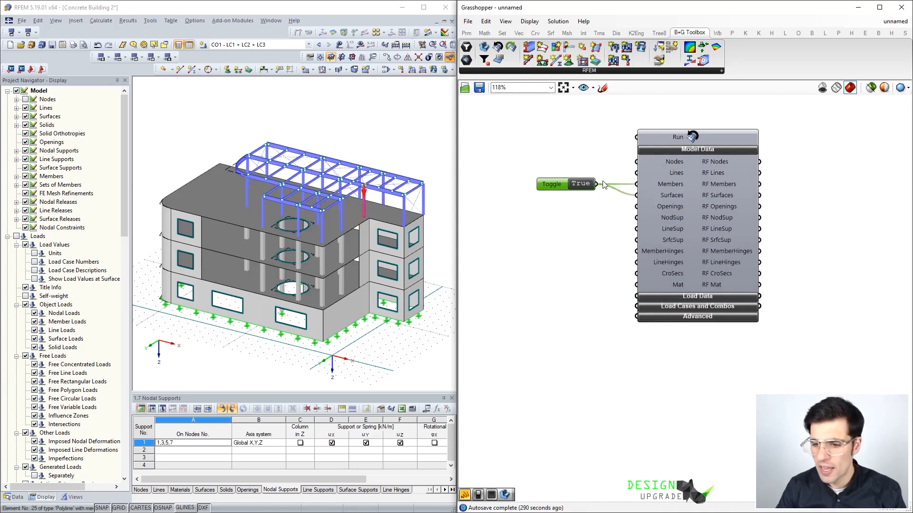
drag(601, 188, 639, 284)
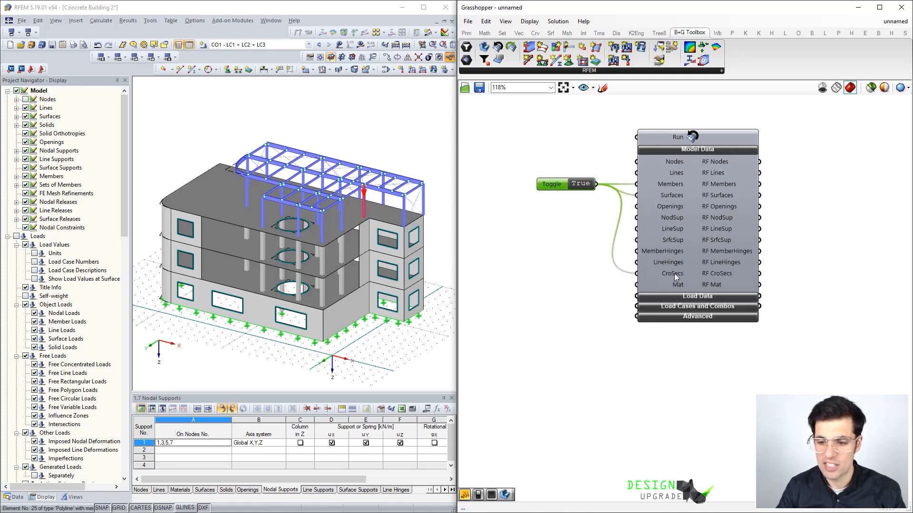
- Add a Button and connect it to the Run input of the Get Data component
double_click(543, 137)
text(but)
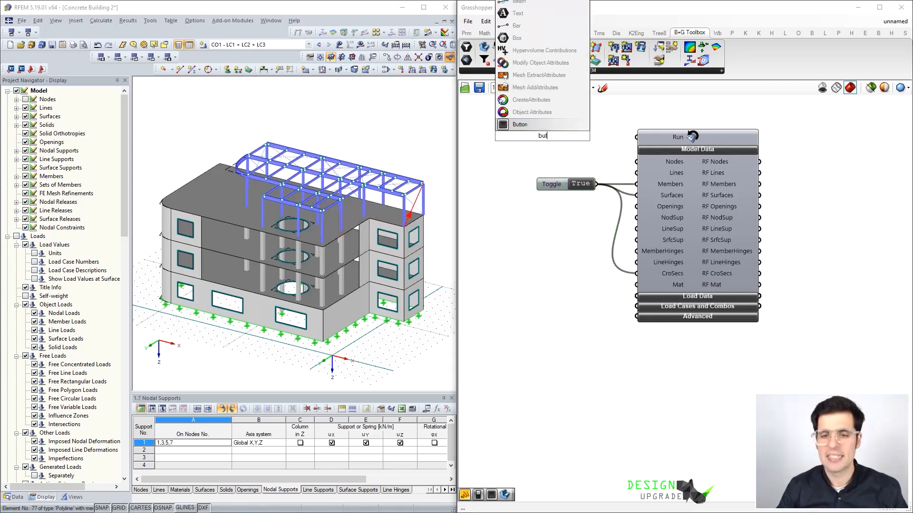
key(Return)
drag(572, 137, 637, 137)
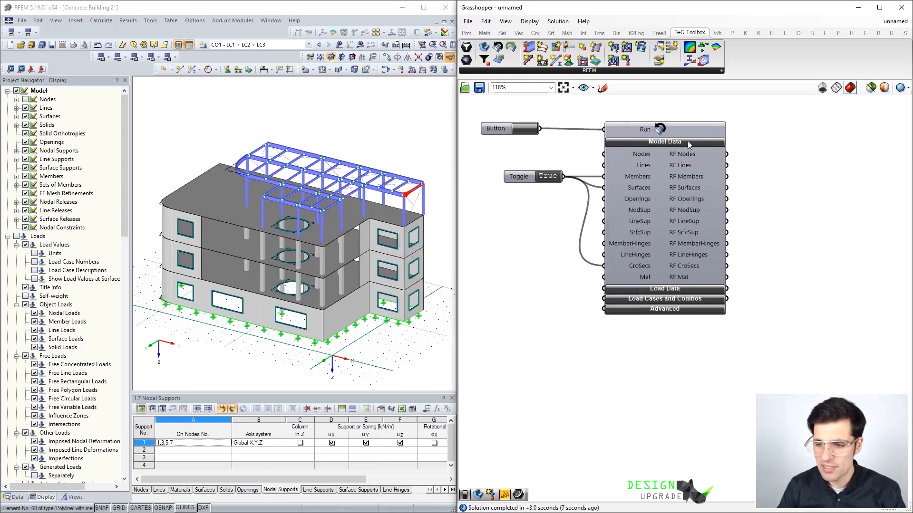
- Place the Grasshopper window beside the Rhino viewport and connect the RF Members output to a new Curve parameter
drag(703, 4, 704, 29)
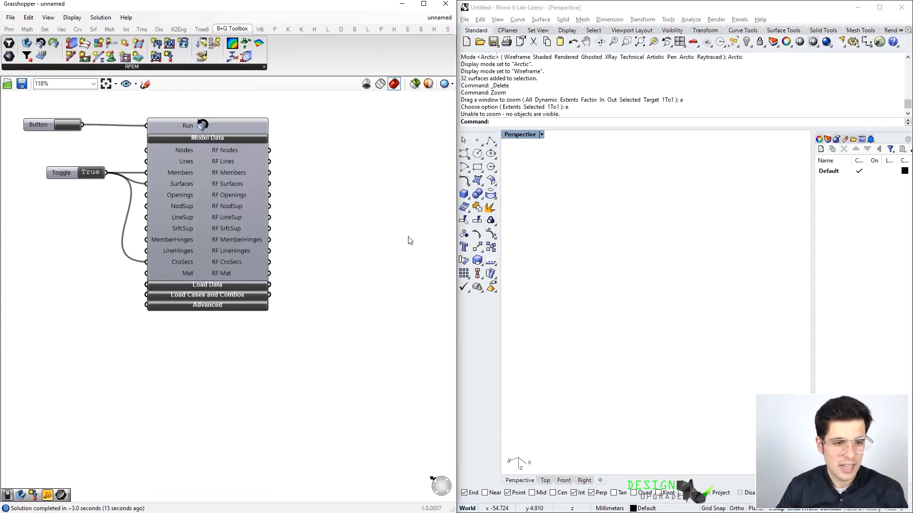
double_click(408, 236)
text(cur)
click(381, 224)
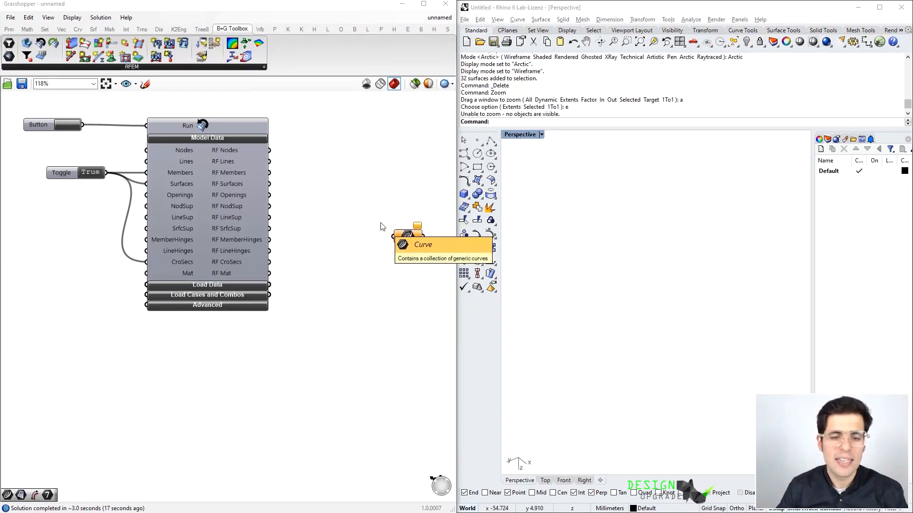
drag(407, 236, 327, 172)
click(324, 193)
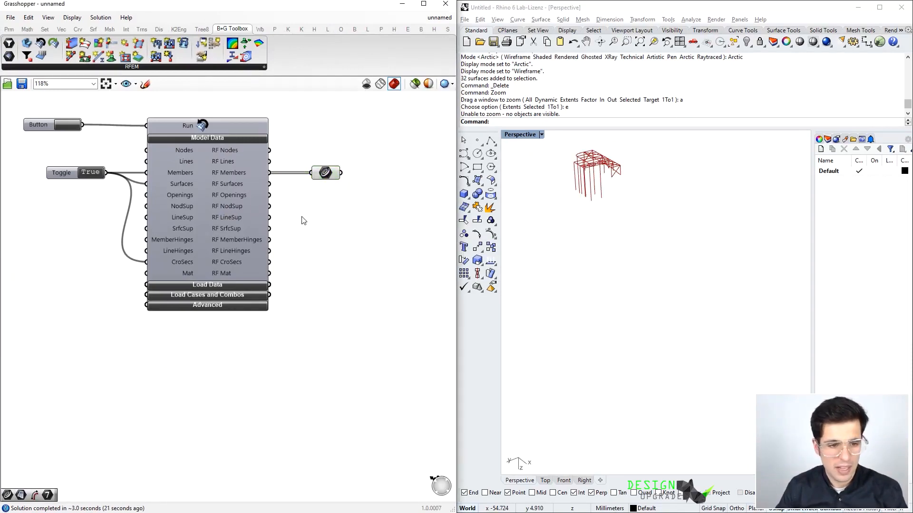
- Add a Surface parameter below the Curve parameter and connect the RF Surfaces output to it
double_click(302, 217)
text(srf)
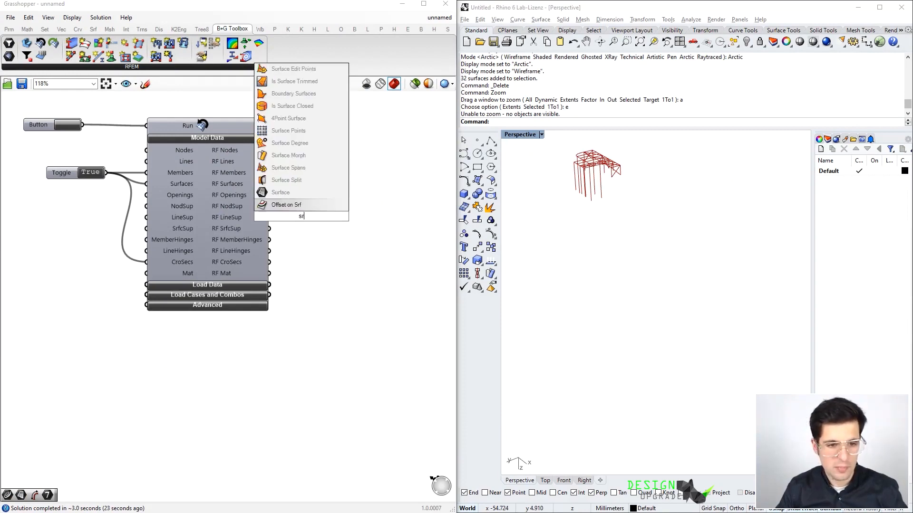
click(306, 193)
drag(270, 184, 286, 216)
drag(300, 216, 329, 203)
click(430, 166)
- Examine the imported building surfaces and roof members in Rhino's Perspective viewport from several angles
scroll(568, 156, up, 3)
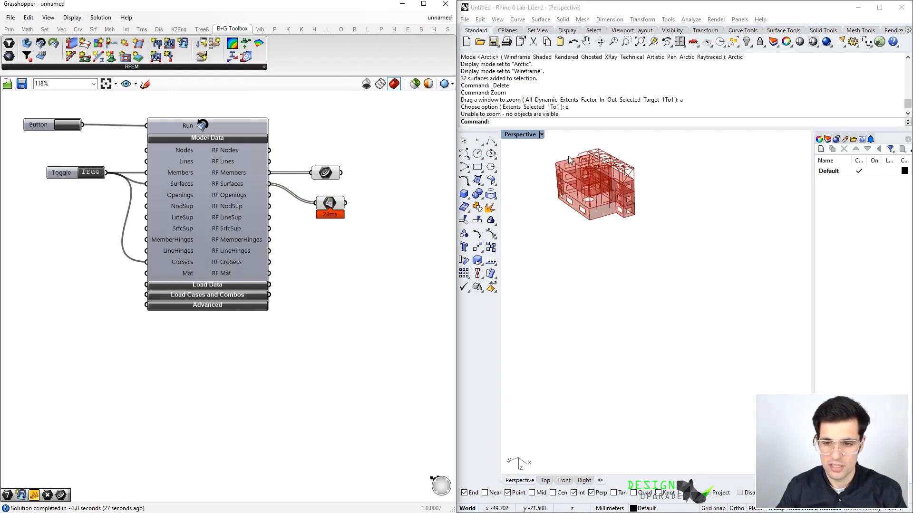
scroll(572, 162, up, 3)
right_drag(579, 175, 649, 269)
scroll(630, 237, down, 5)
scroll(630, 187, up, 5)
right_drag(630, 188, 587, 208)
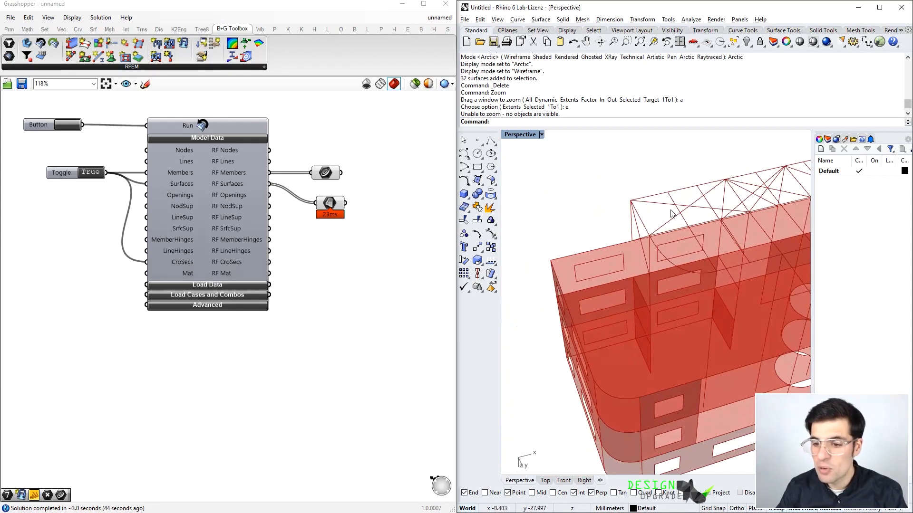
right_drag(664, 198, 696, 194)
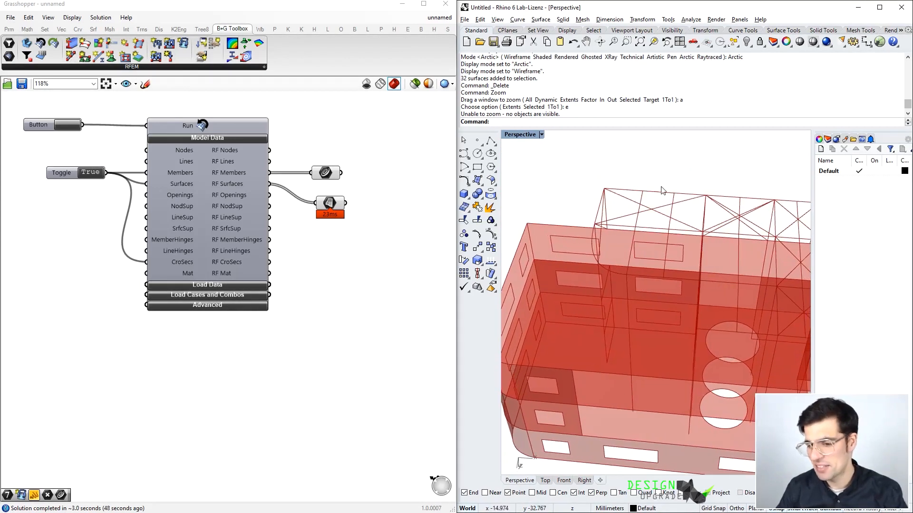
scroll(647, 181, up, 6)
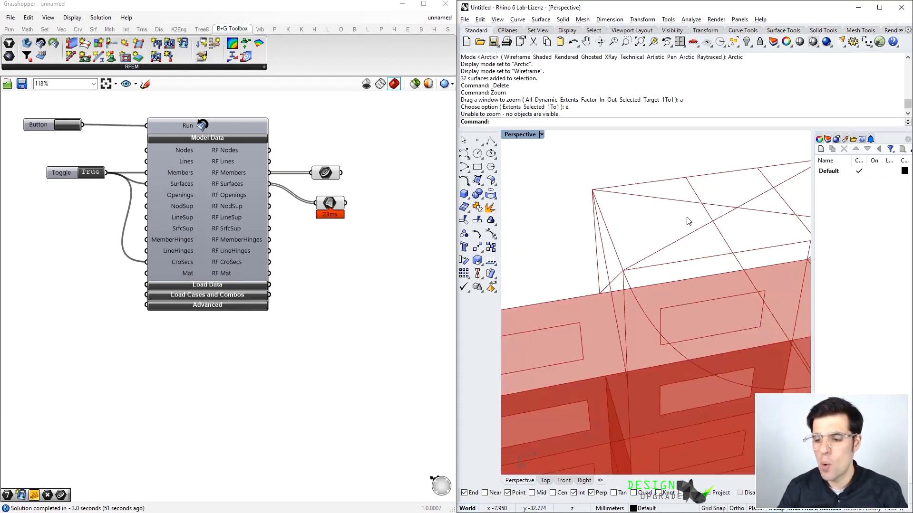
scroll(689, 221, down, 8)
right_drag(692, 225, 761, 210)
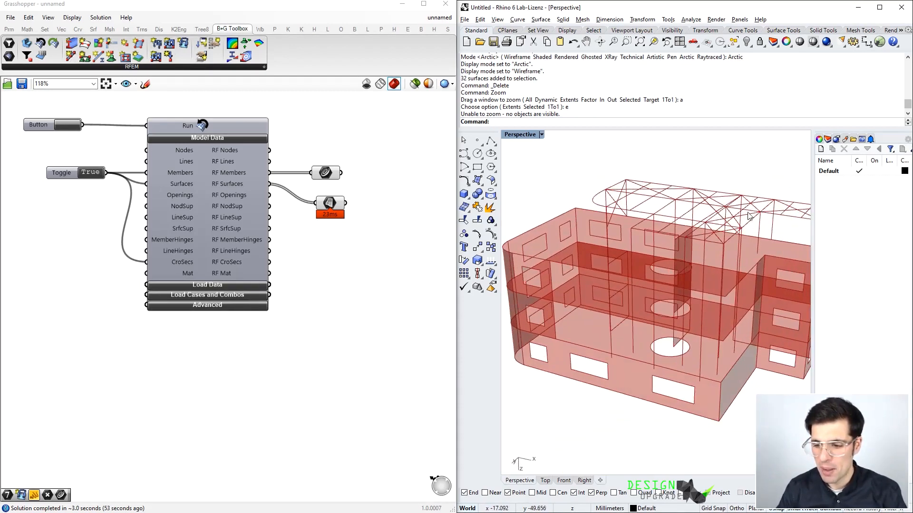
scroll(747, 216, down, 3)
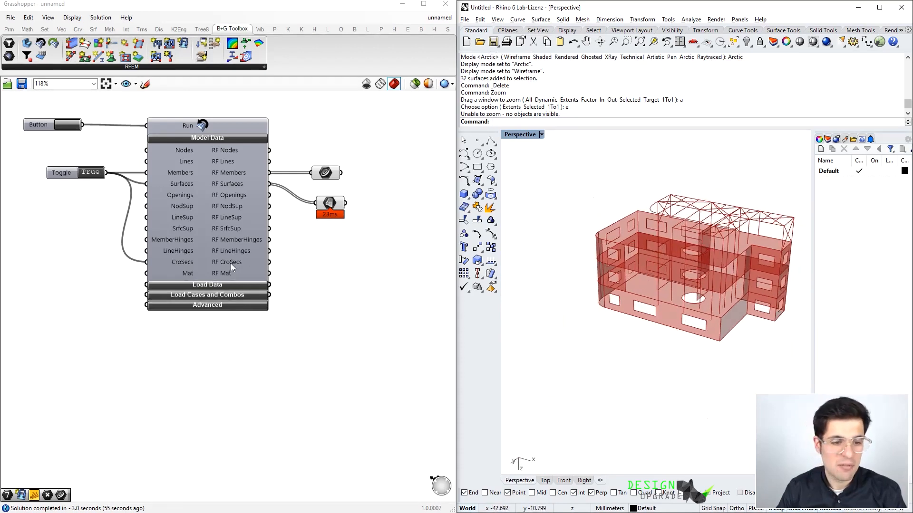
- Add an RF Cross Section component below the parameters and set its component type to Disassemble
mouse_move(230, 264)
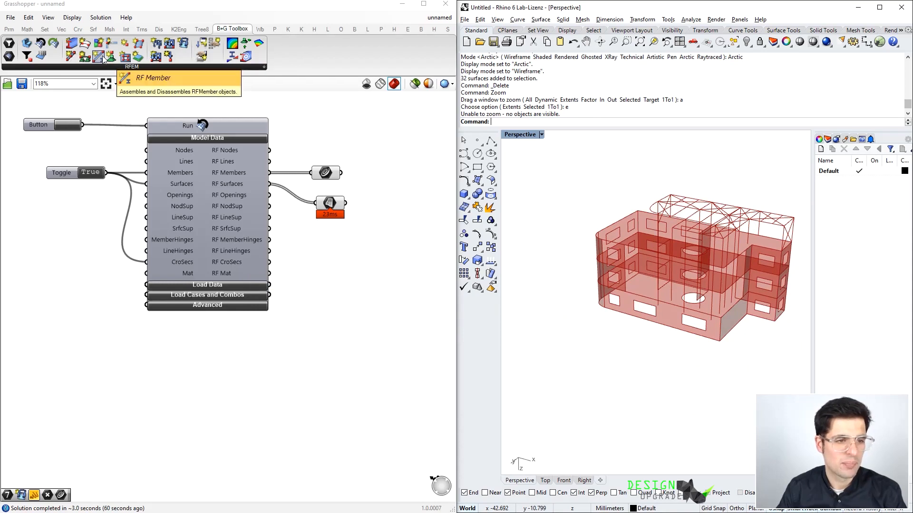
drag(125, 56, 343, 285)
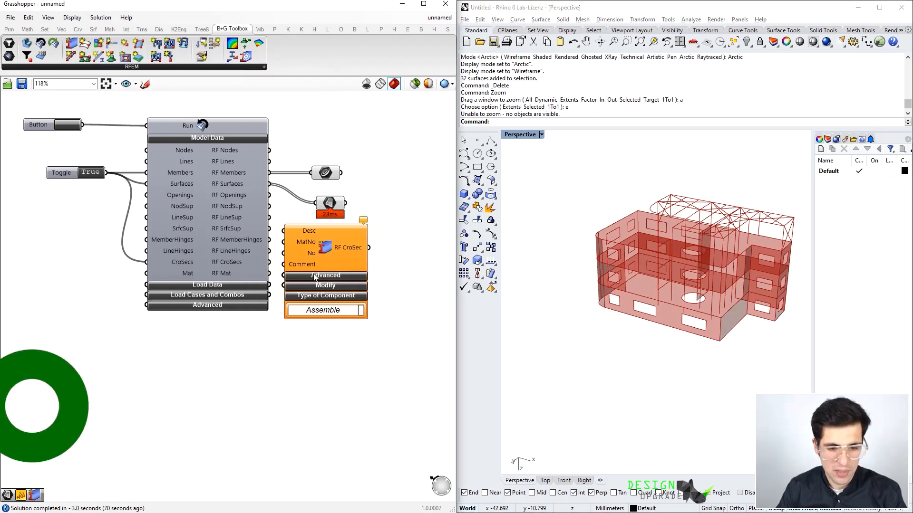
click(341, 335)
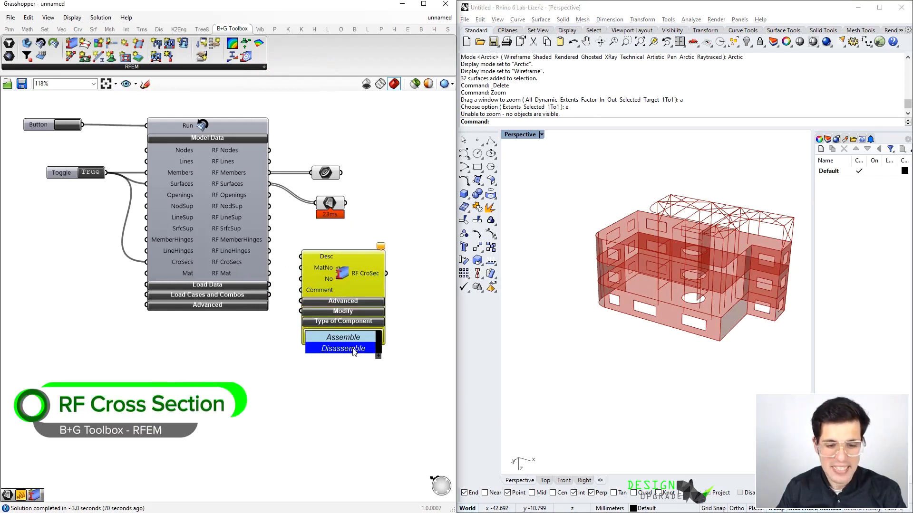
click(352, 349)
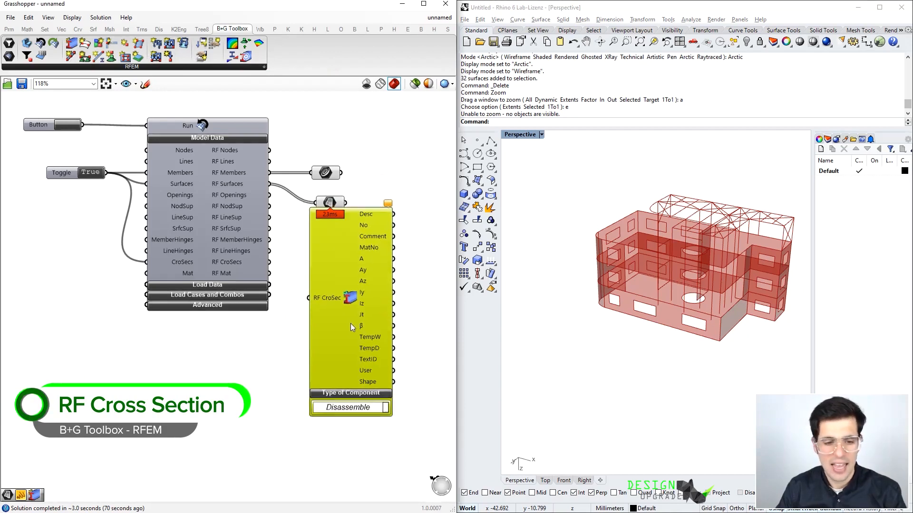
drag(352, 366, 350, 374)
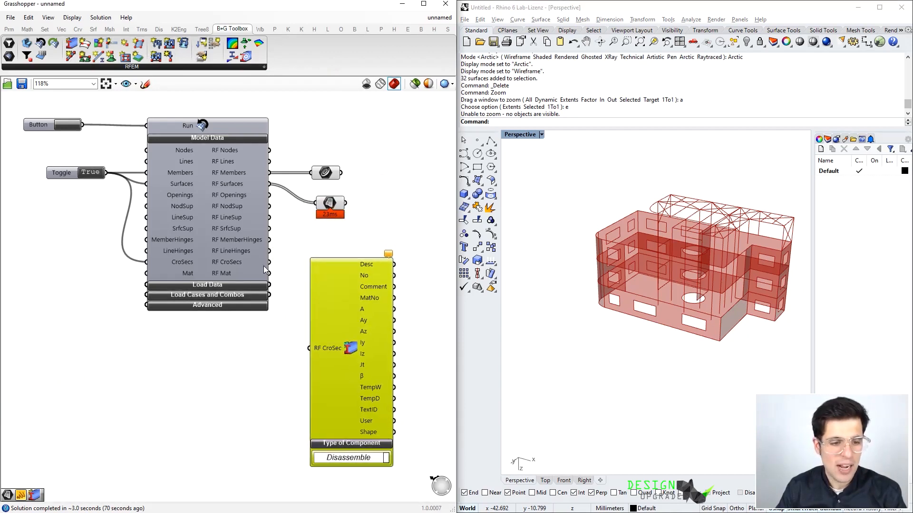
- Connect the RF CroSecs output of Get Data to the RF CroSec input of the Disassemble component
drag(271, 264, 307, 346)
right_drag(319, 295, 304, 232)
click(419, 238)
- Add a Curve parameter beside the Disassemble component and connect the Shape output to it
right_drag(423, 340, 380, 273)
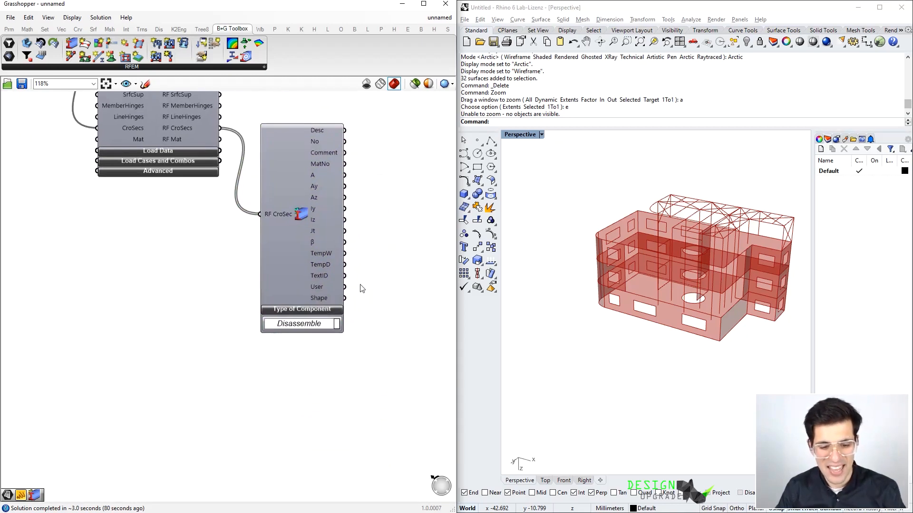
mouse_move(324, 299)
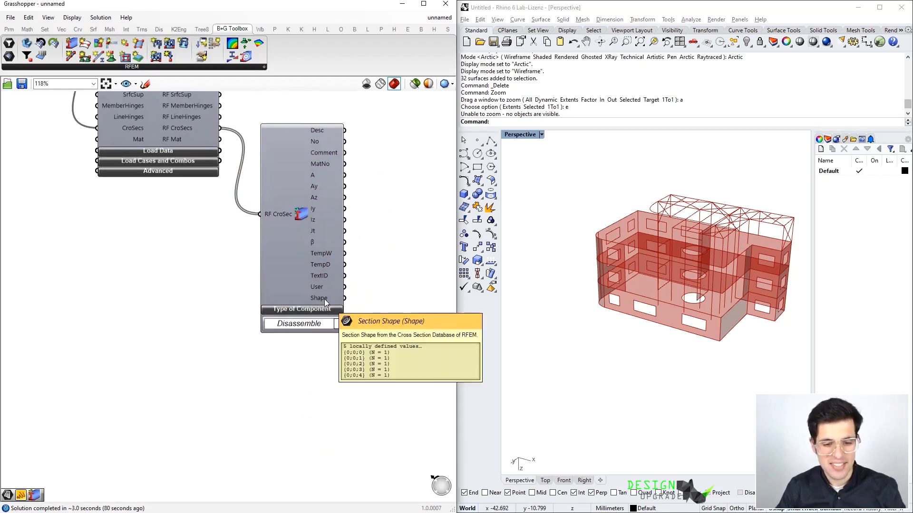
double_click(379, 298)
text(crv)
key(Return)
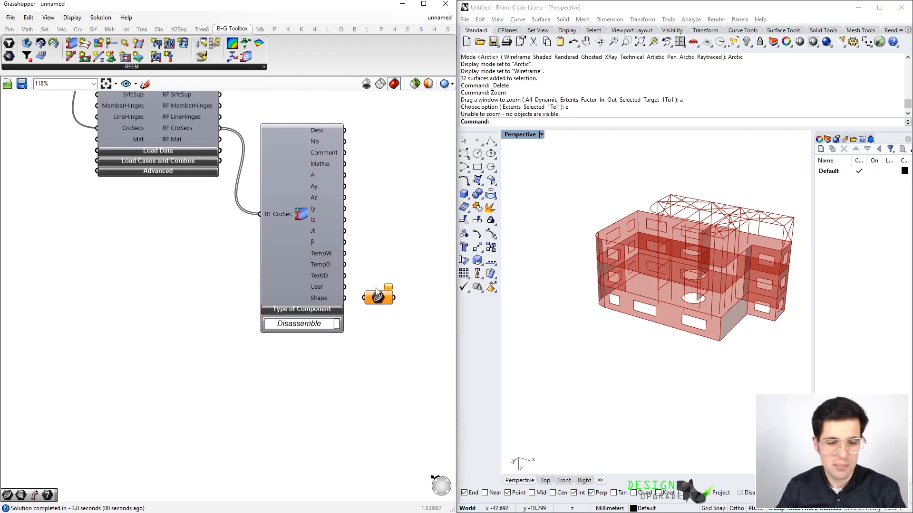
drag(345, 299, 365, 298)
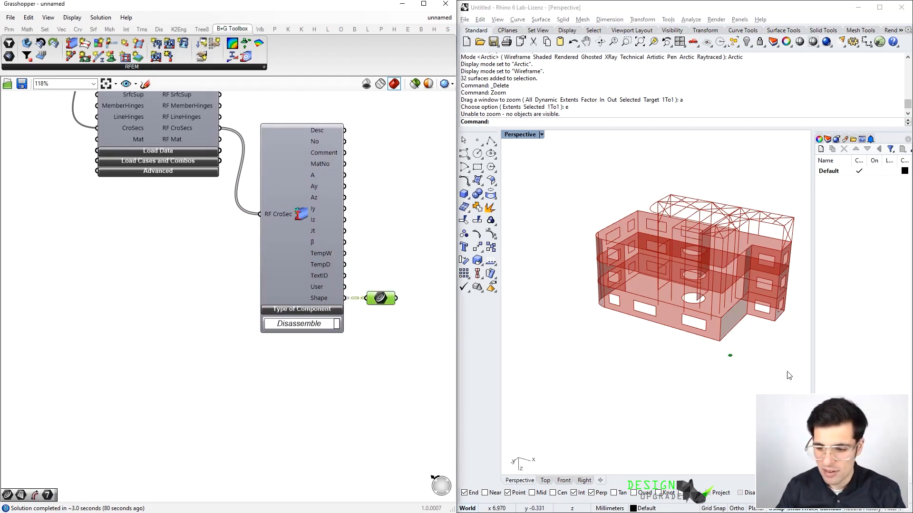
- Examine the imported cross-section outlines in the Perspective viewport up close and in relation to the whole building
scroll(740, 360, up, 8)
scroll(709, 353, up, 8)
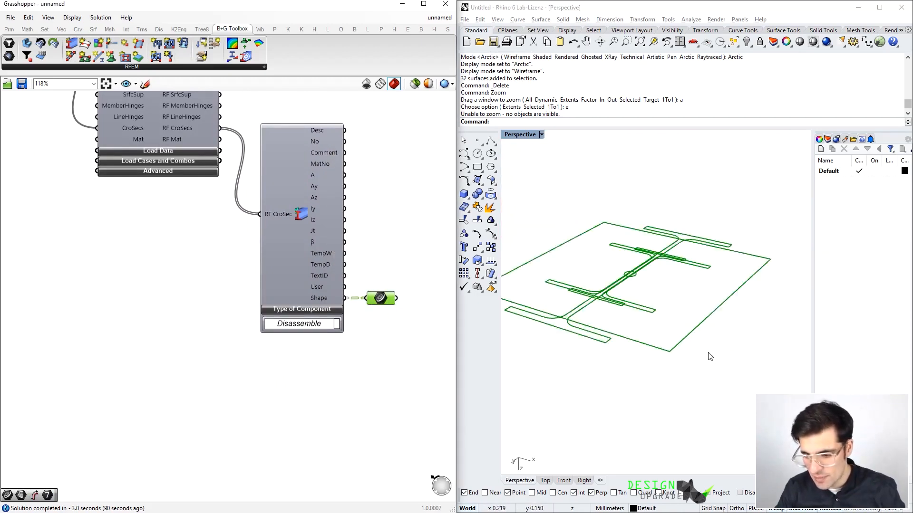
scroll(709, 340, up, 5)
scroll(608, 243, down, 8)
scroll(604, 231, up, 8)
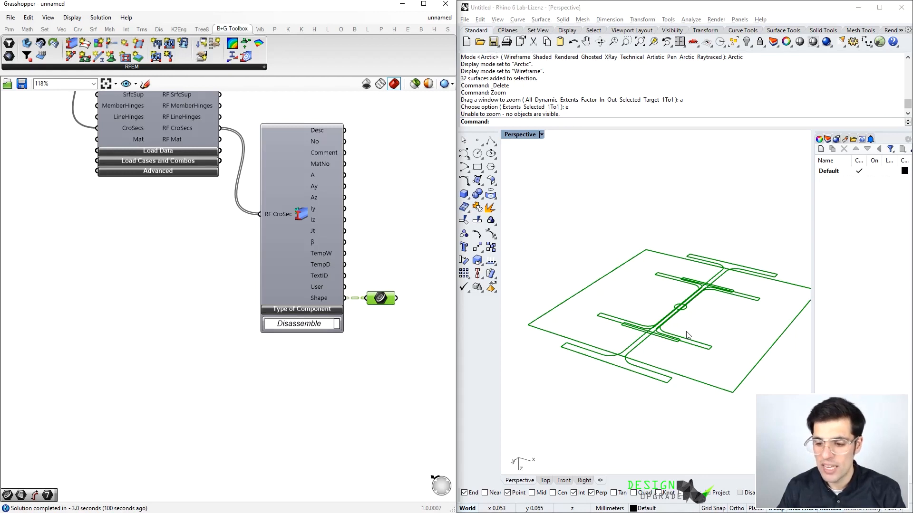
scroll(650, 294, down, 20)
right_drag(651, 287, 640, 309)
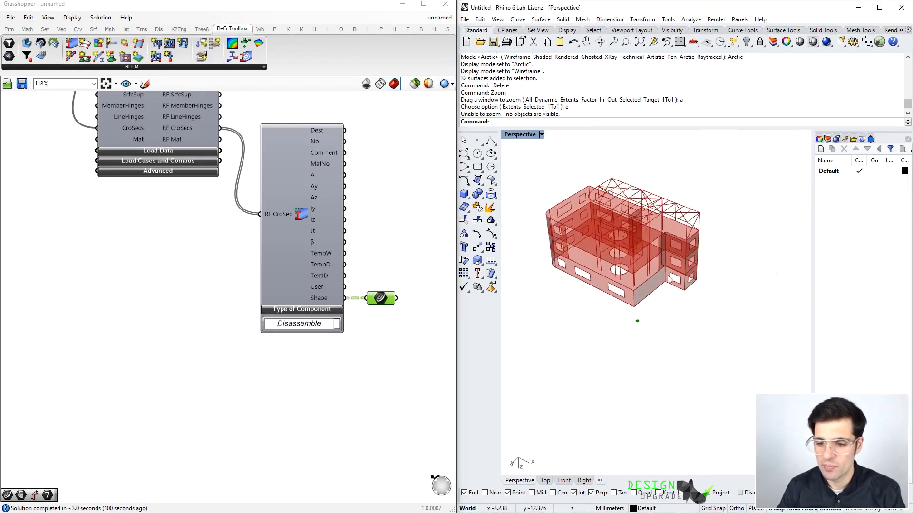
right_drag(606, 183, 585, 202)
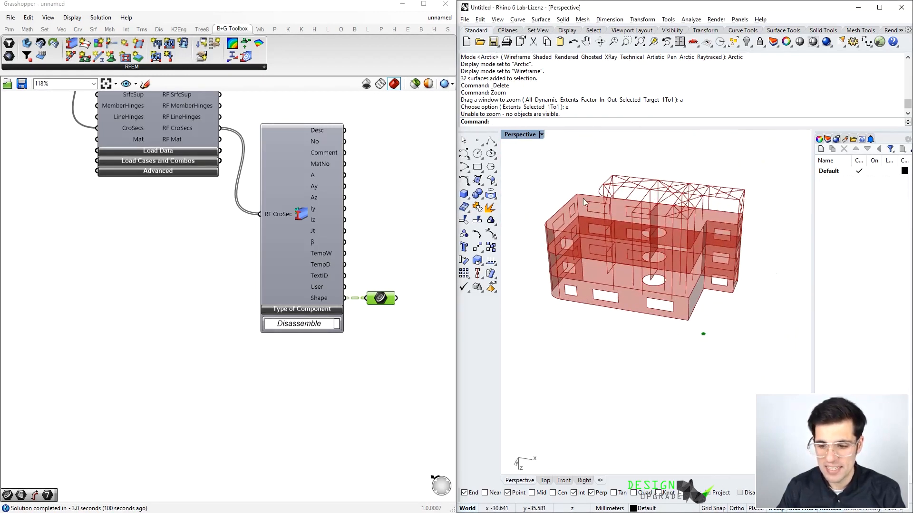
- Delete the Disassemble component together with the Curve parameter connected to its Shape output
drag(412, 370, 243, 99)
key(Delete)
right_drag(267, 116, 342, 299)
scroll(345, 295, down, 3)
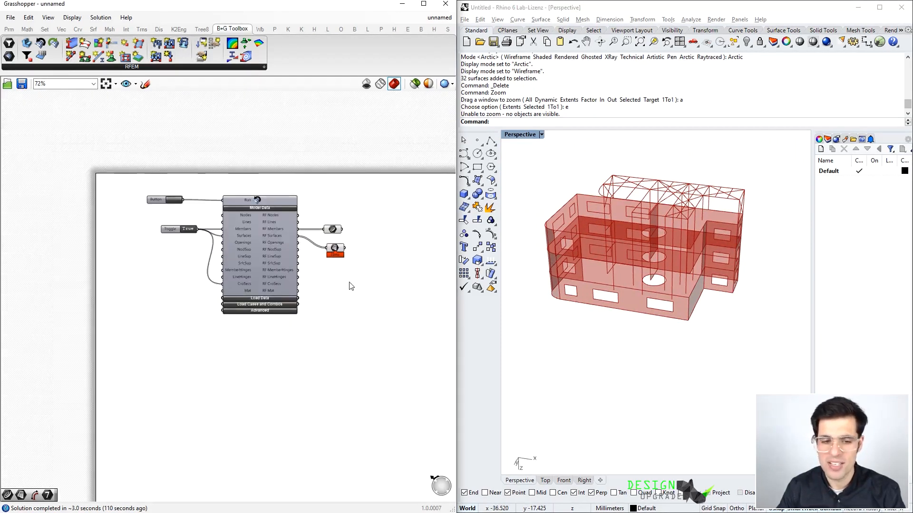
- Add an Extrude Members component to the canvas below the Surface parameter
right_drag(314, 163, 346, 166)
scroll(377, 157, up, 1)
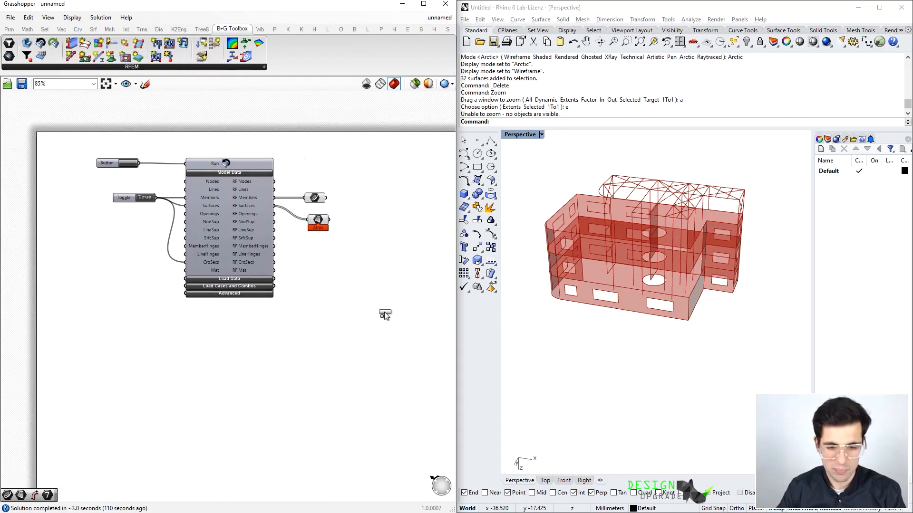
drag(352, 269, 351, 270)
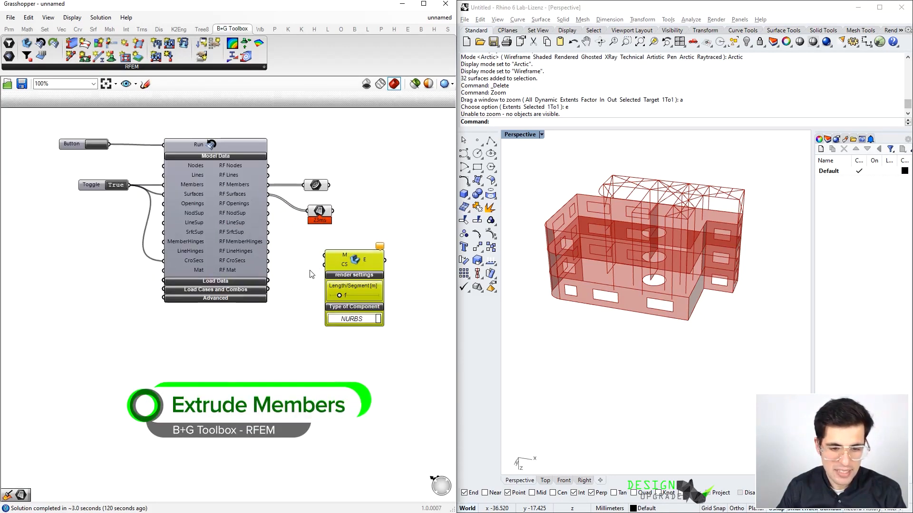
scroll(370, 298, up, 4)
right_drag(401, 303, 366, 295)
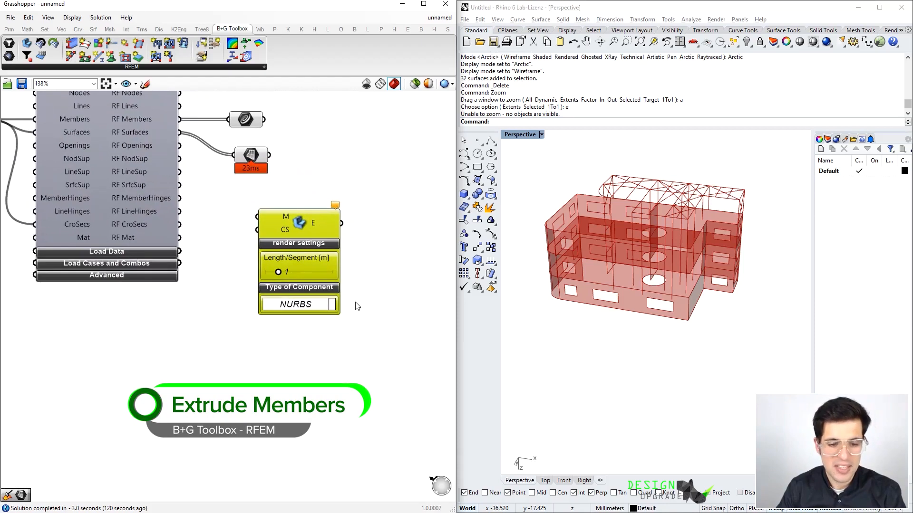
- Check the Extrude Members component types, keep NURBS, and reposition the component below the Surface parameter
click(320, 309)
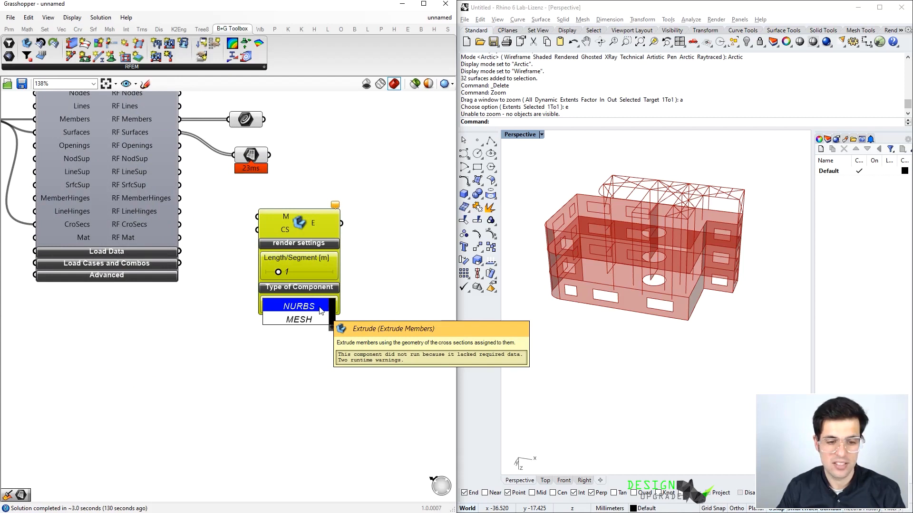
click(366, 296)
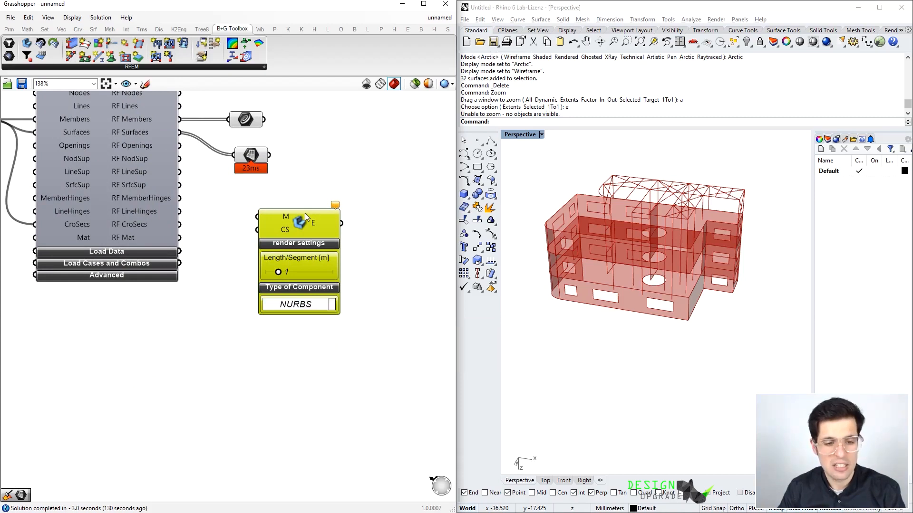
drag(304, 216, 309, 221)
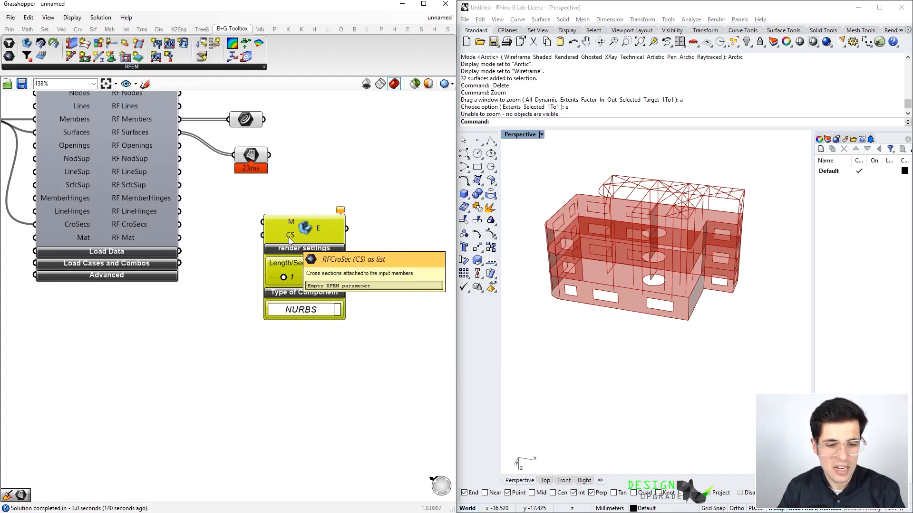
click(317, 186)
right_drag(327, 171, 339, 198)
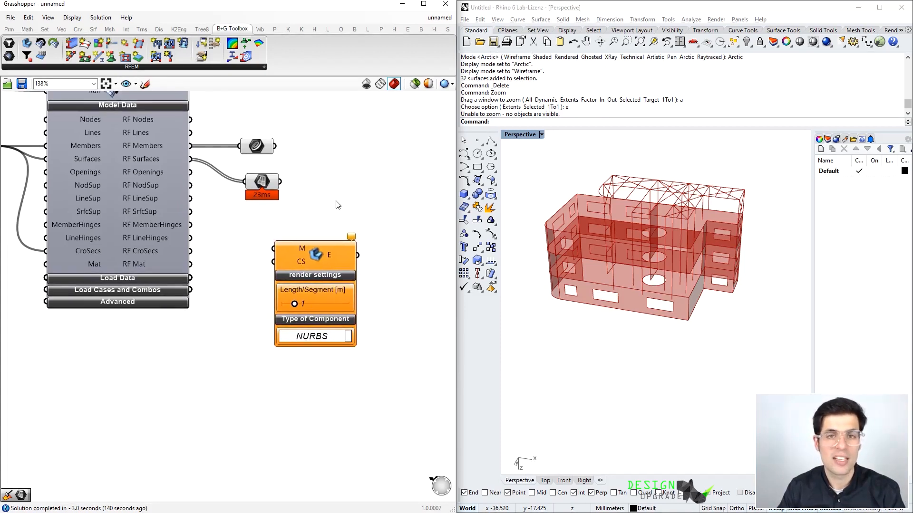
drag(314, 261, 307, 275)
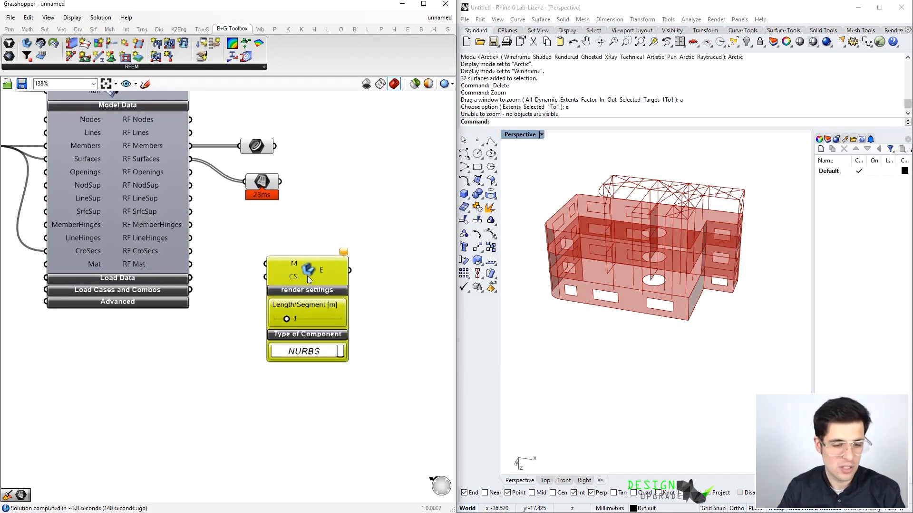
- Connect RF Members to the M input and RF CroSecs to the CS input of Extrude Members
right_drag(199, 201, 227, 215)
drag(219, 159, 294, 279)
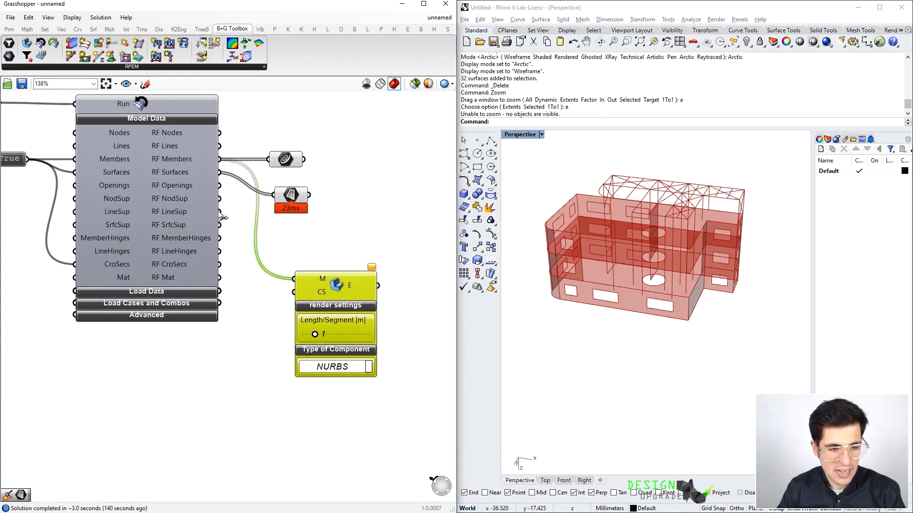
right_drag(220, 271, 260, 268)
drag(250, 267, 317, 295)
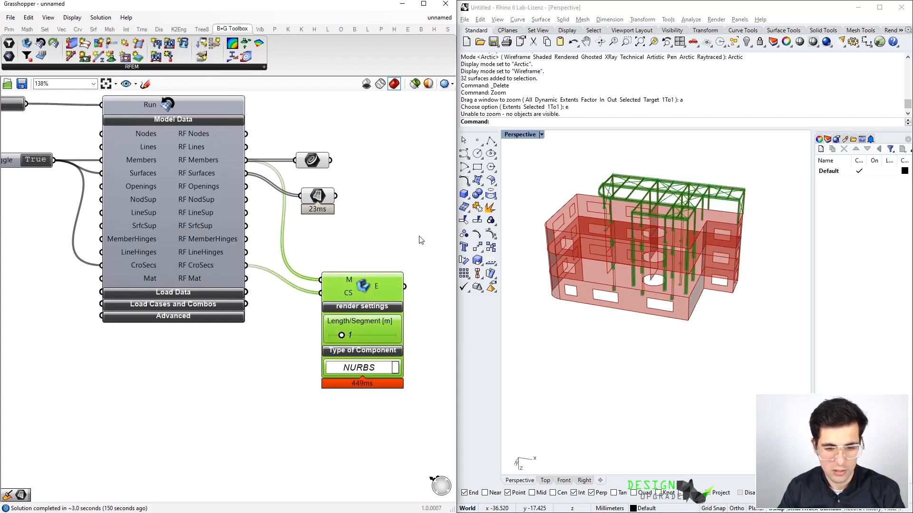
drag(380, 285, 364, 283)
click(371, 247)
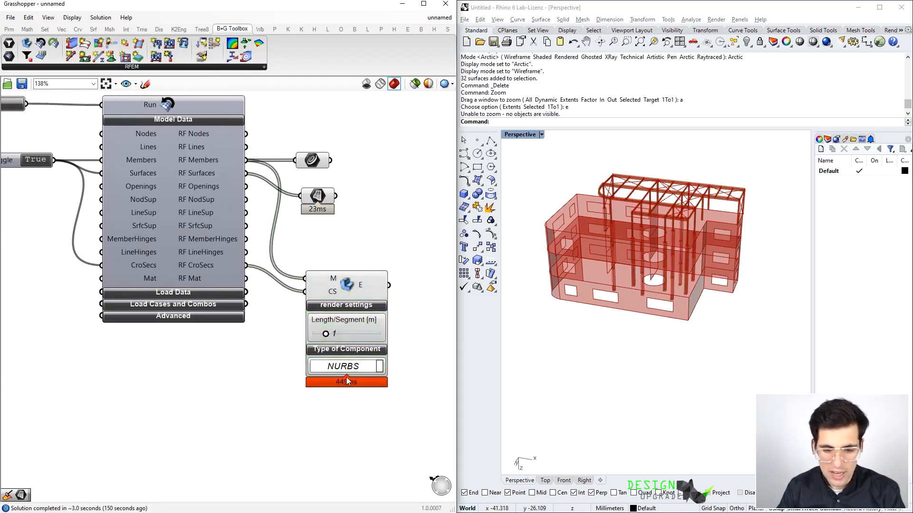
- Examine the extruded roof beams, curved edge beam and columns up close in the Perspective viewport
right_drag(581, 214, 624, 209)
scroll(624, 208, up, 8)
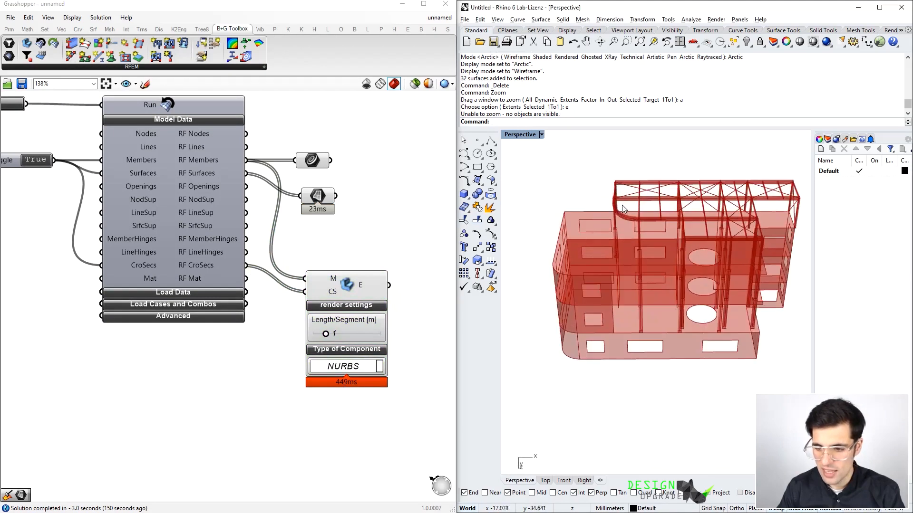
scroll(639, 210, down, 3)
right_drag(608, 200, 656, 209)
scroll(620, 203, up, 3)
scroll(620, 204, up, 5)
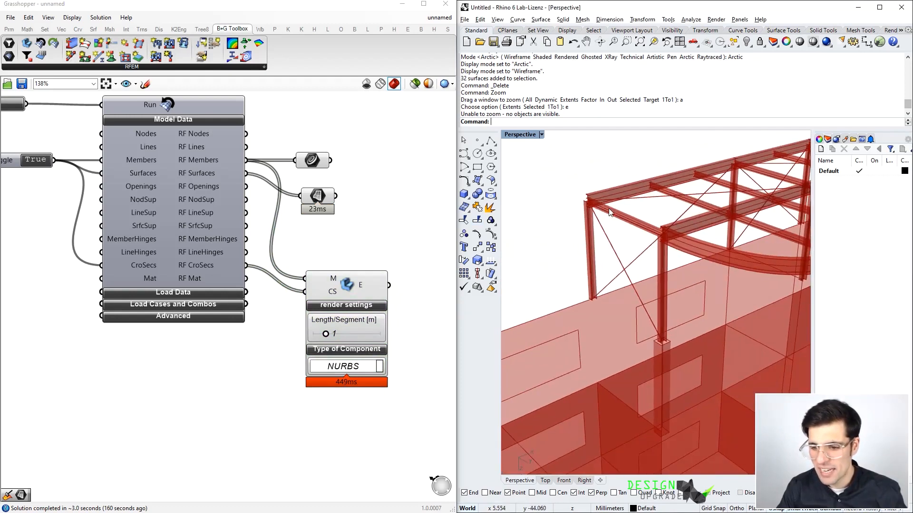
right_drag(638, 205, 537, 278)
scroll(673, 234, up, 2)
scroll(683, 258, down, 3)
scroll(629, 228, up, 1)
right_drag(632, 229, 738, 228)
shift+right_drag(638, 196, 700, 259)
scroll(638, 256, up, 3)
shift+right_drag(586, 239, 662, 290)
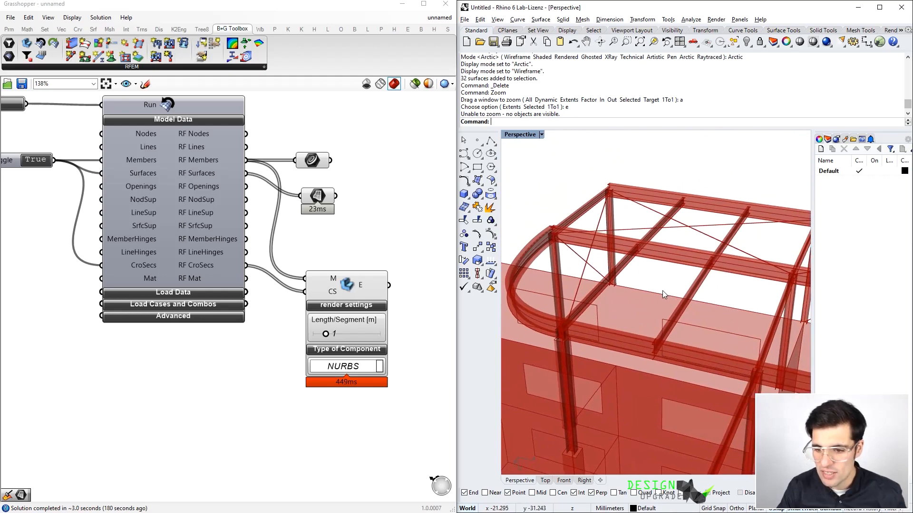
- Inspect the whole building with its extruded members from several angles in the Perspective viewport
scroll(662, 290, down, 8)
right_drag(671, 328, 662, 240)
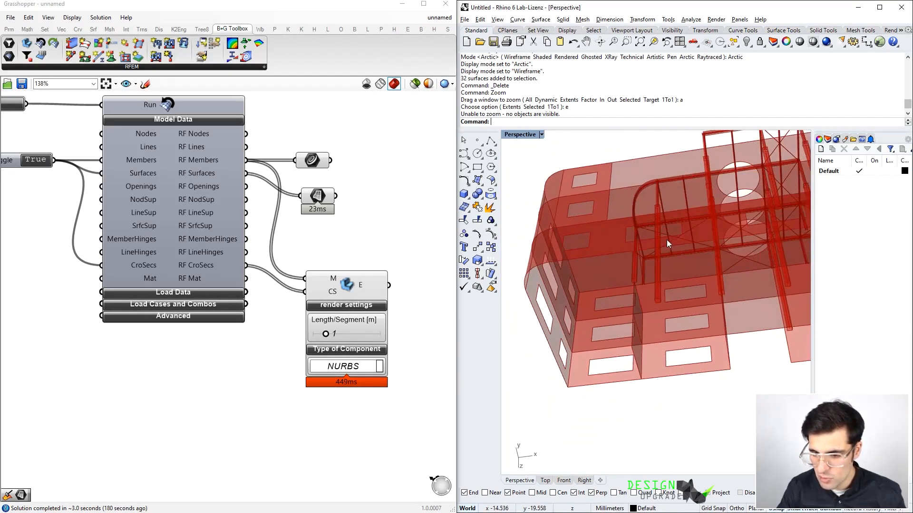
scroll(693, 287, up, 5)
right_drag(693, 287, 731, 381)
scroll(698, 367, down, 7)
shift+right_drag(730, 382, 714, 301)
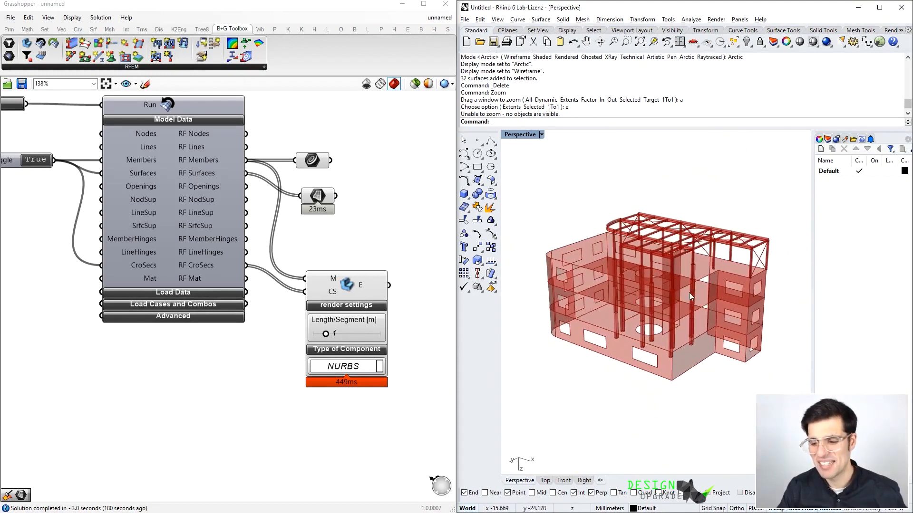
right_drag(517, 263, 474, 312)
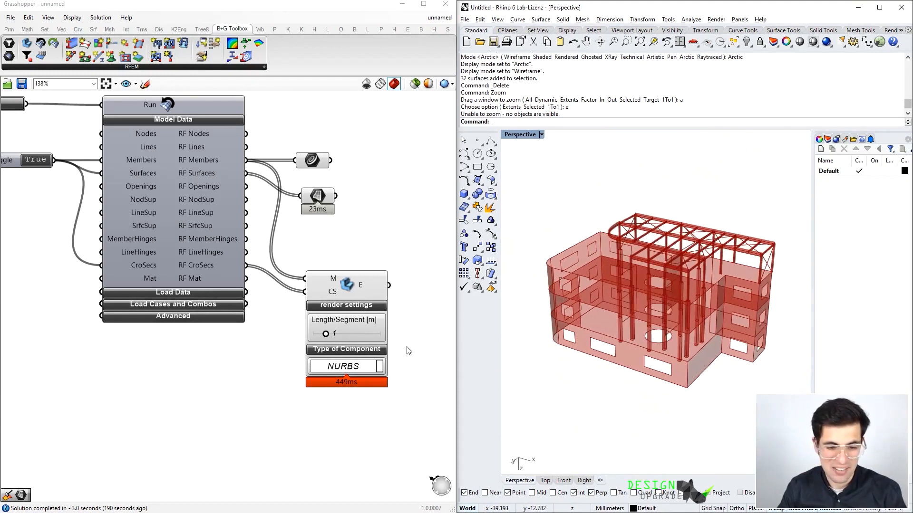
scroll(616, 298, up, 2)
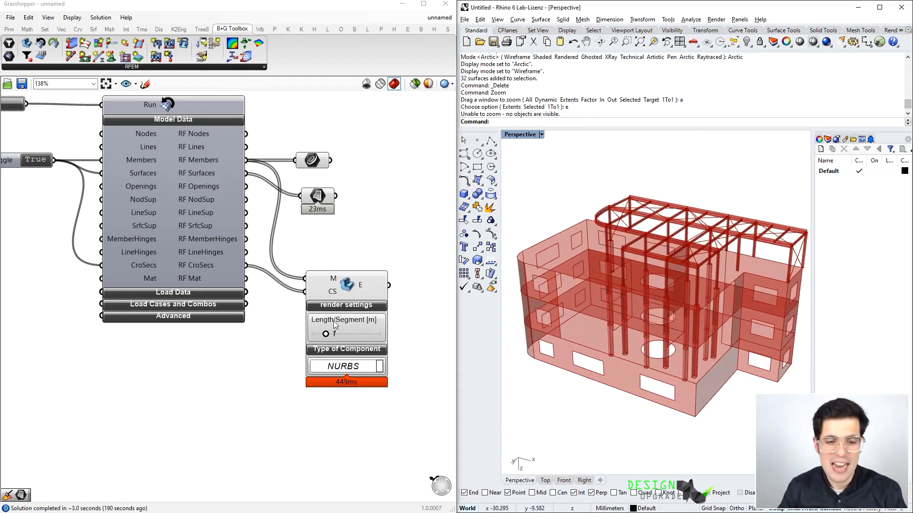
- Move the Extrude Members component up level with the RF CroSecs output and inspect the selected preview of the curved roof beam
drag(352, 287, 358, 257)
drag(361, 312, 354, 316)
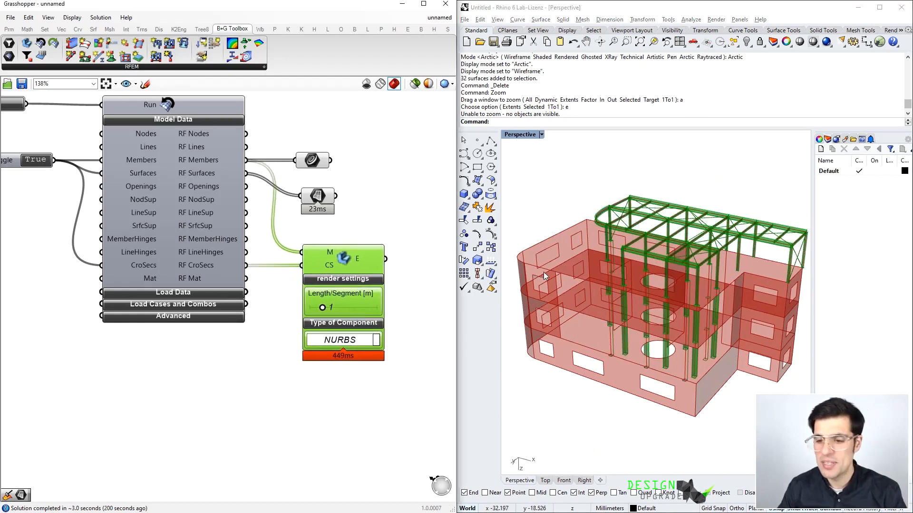
right_drag(586, 227, 594, 235)
scroll(594, 236, up, 8)
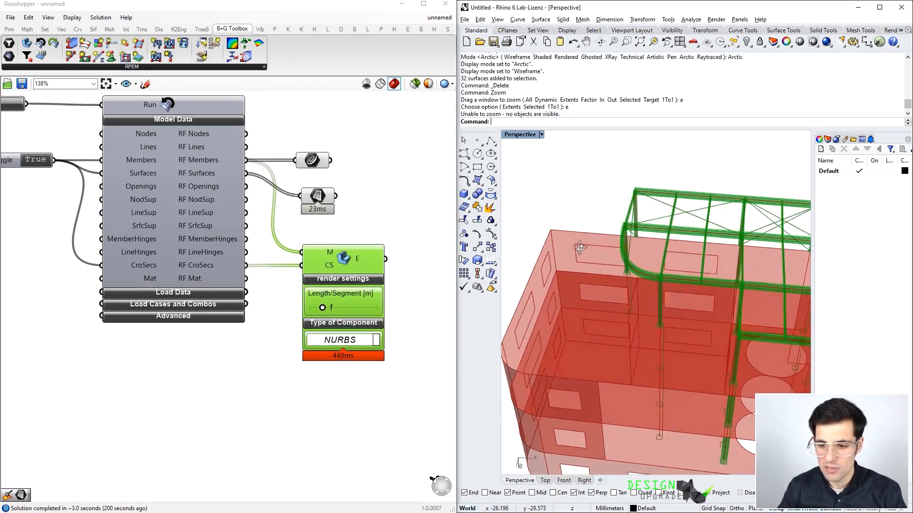
right_drag(609, 323, 716, 351)
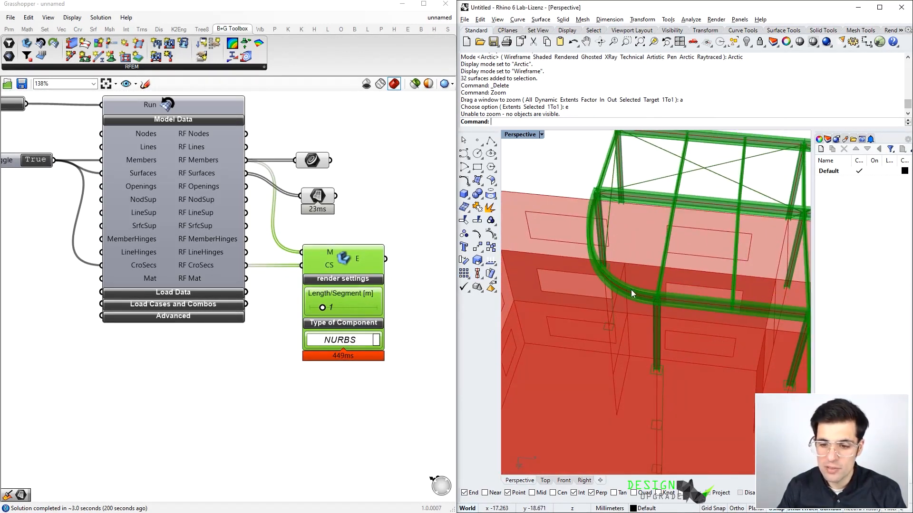
right_drag(671, 300, 648, 336)
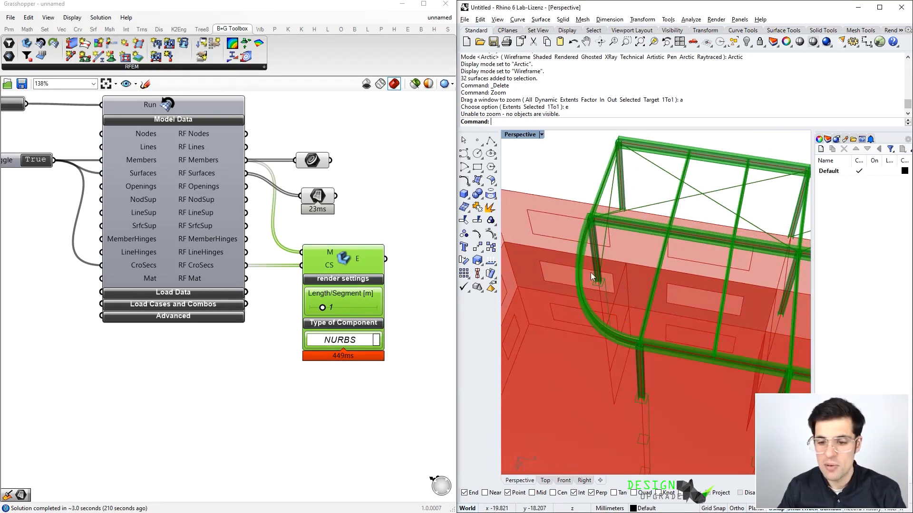
- Try a Length/Segment of 2.35 m on the Extrude Members component and settle on 1.1 m
click(323, 306)
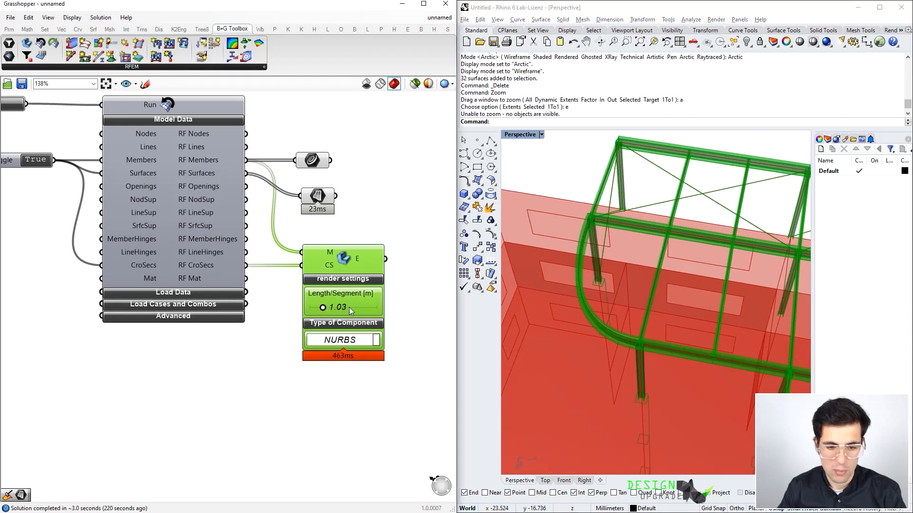
drag(349, 309, 348, 308)
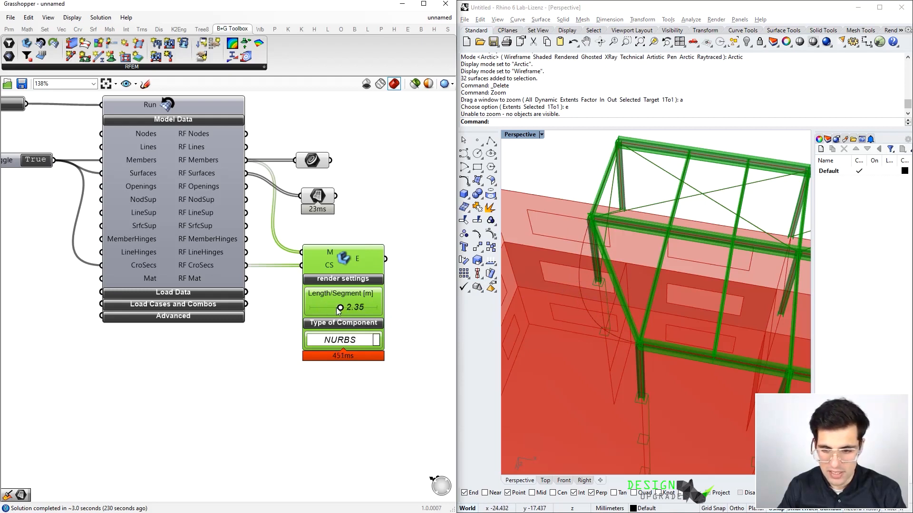
drag(335, 309, 323, 309)
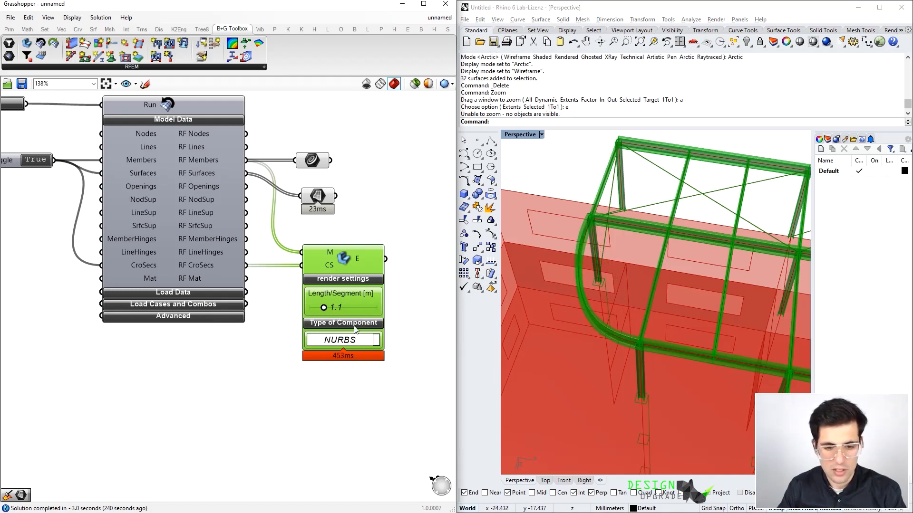
- Switch the Extrude Members component's output type to MESH and clear the selection
right_drag(643, 278, 496, 292)
click(367, 343)
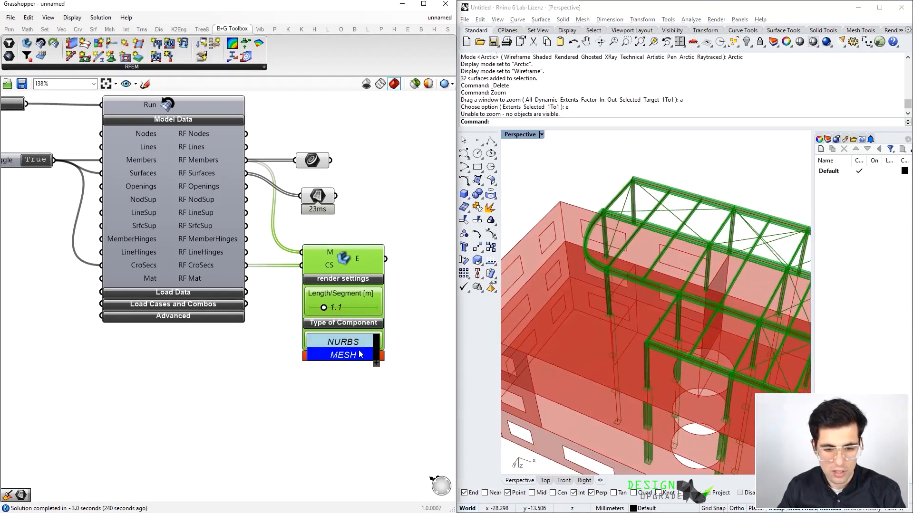
right_drag(434, 257, 433, 252)
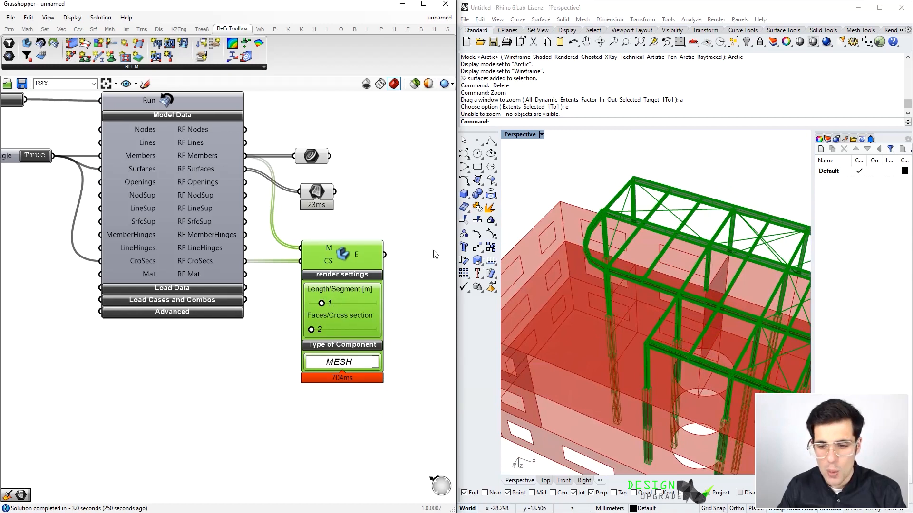
click(434, 243)
- Examine the meshed roof beams, bracing and corner column joints up close in the Perspective viewport
mouse_move(687, 271)
right_down()
mouse_move(681, 226)
mouse_move(648, 217)
mouse_move(604, 244)
mouse_move(622, 254)
mouse_move(562, 265)
mouse_move(597, 247)
mouse_move(637, 254)
mouse_move(803, 220)
mouse_move(725, 250)
mouse_move(725, 260)
mouse_move(759, 242)
mouse_move(778, 248)
mouse_move(692, 259)
right_up()
scroll(627, 243, up, 7)
scroll(638, 255, down, 6)
scroll(722, 251, up, 2)
scroll(760, 243, down, 5)
scroll(732, 255, up, 2)
scroll(693, 261, up, 5)
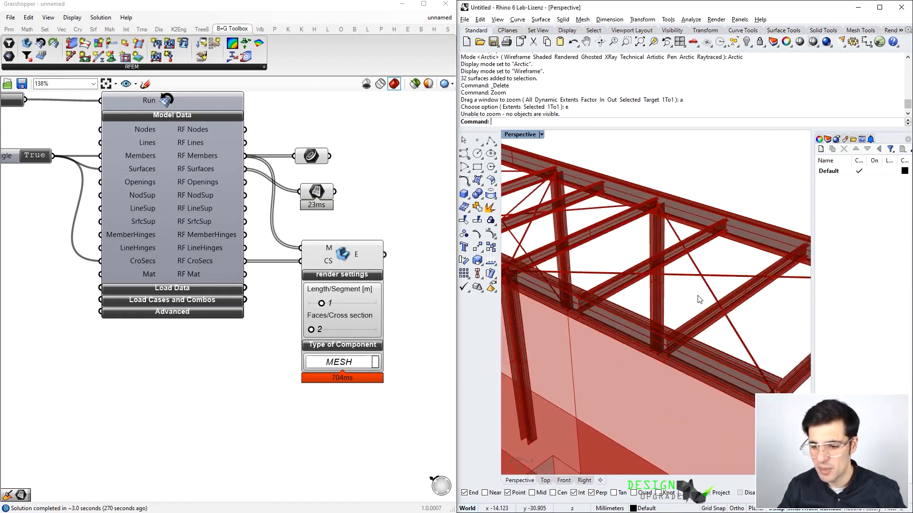
scroll(698, 274, down, 4)
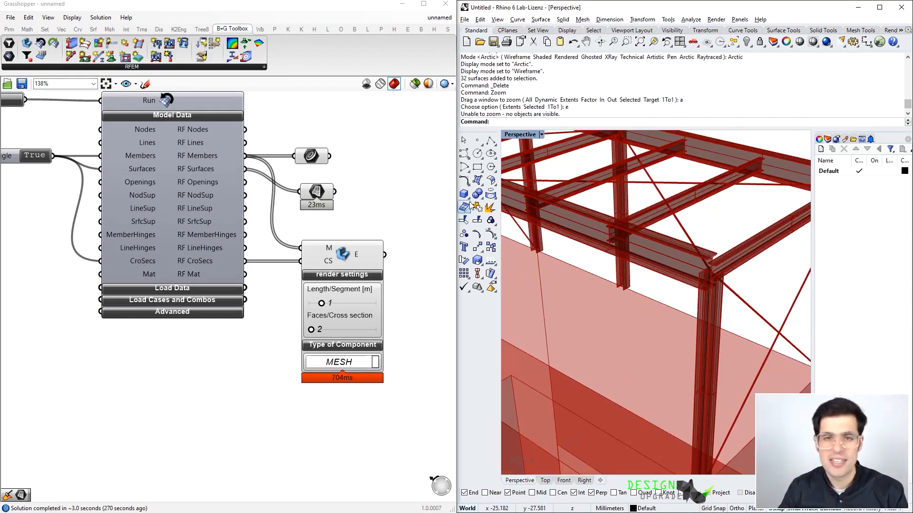
scroll(354, 335, up, 1)
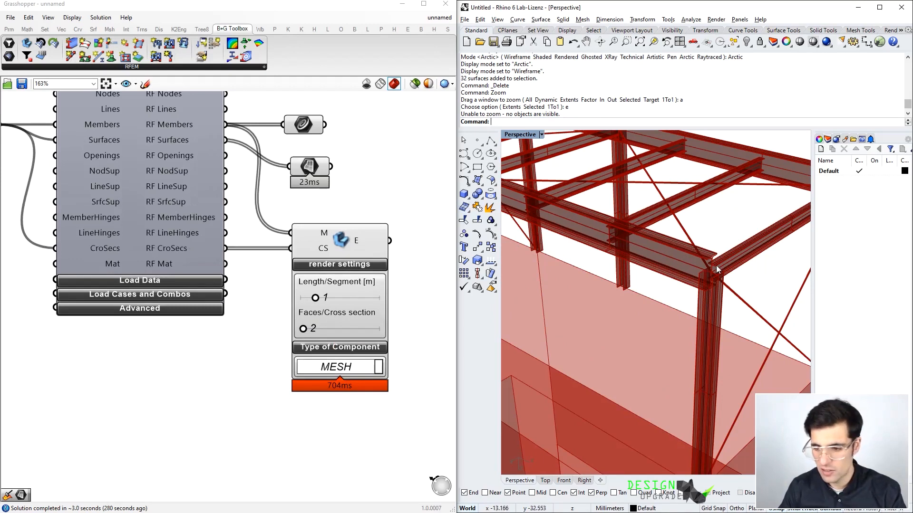
scroll(708, 266, up, 2)
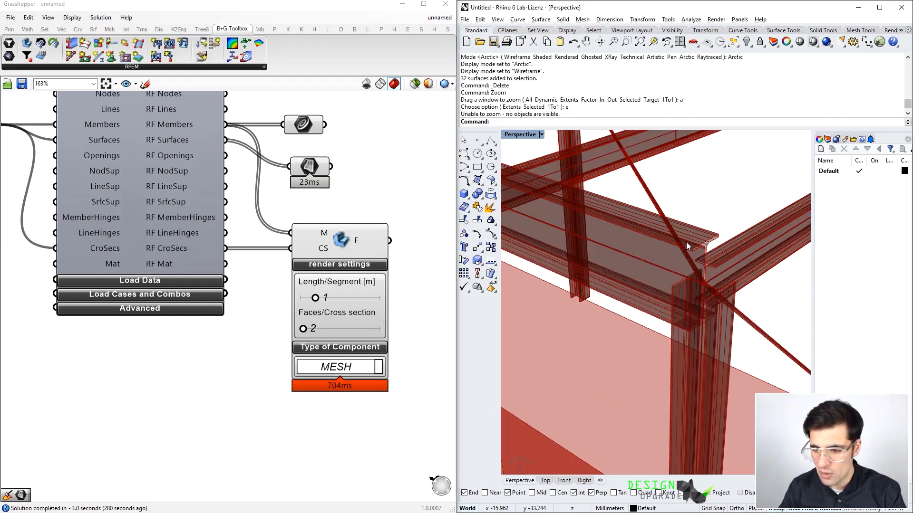
right_drag(677, 261, 676, 264)
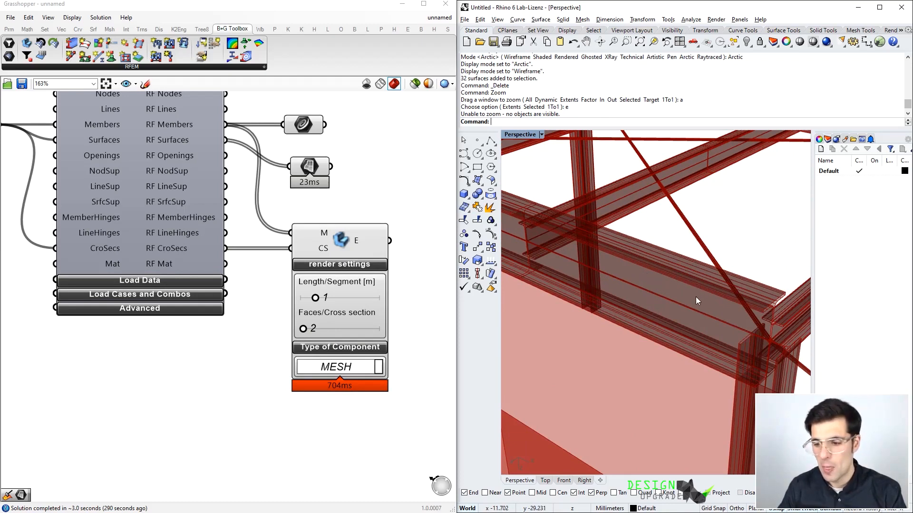
- Set Faces/Cross section to 5 and Length/Segment to 0.5 m on the Extrude Members component
click(304, 333)
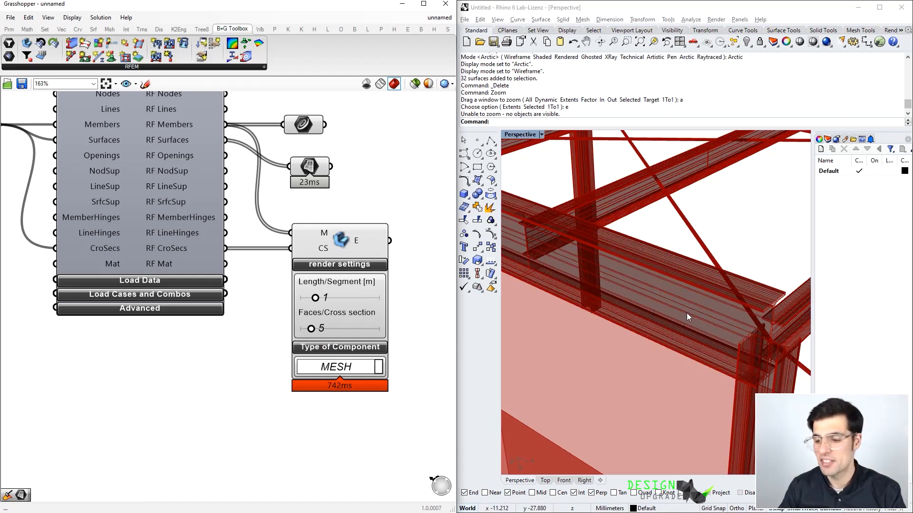
double_click(316, 298)
drag(379, 42, 507, 172)
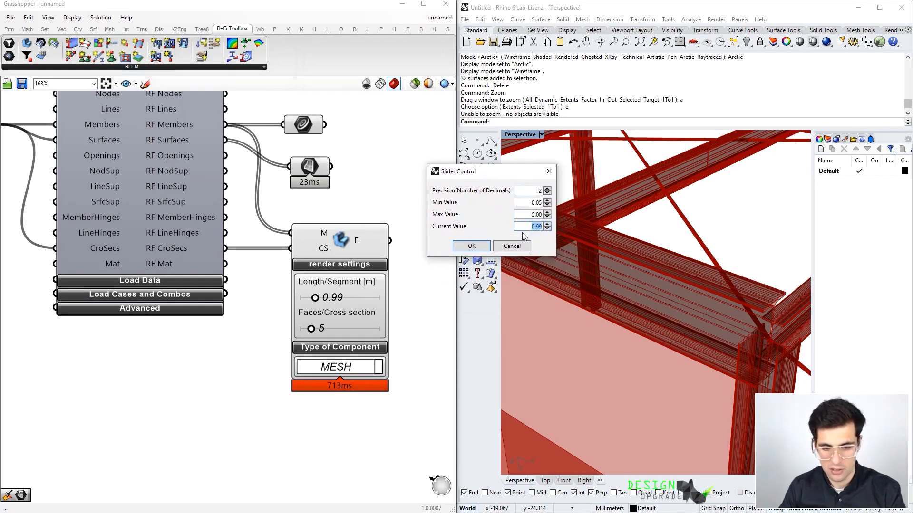
text(.5)
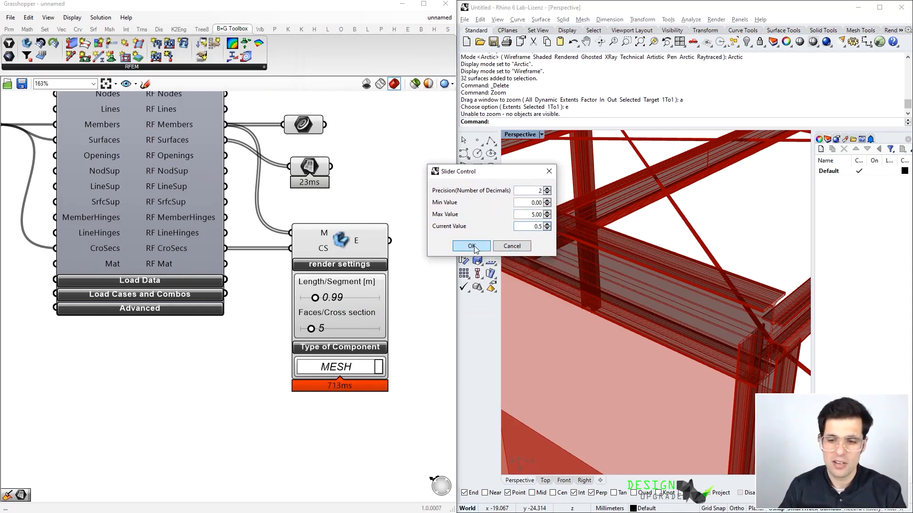
click(472, 246)
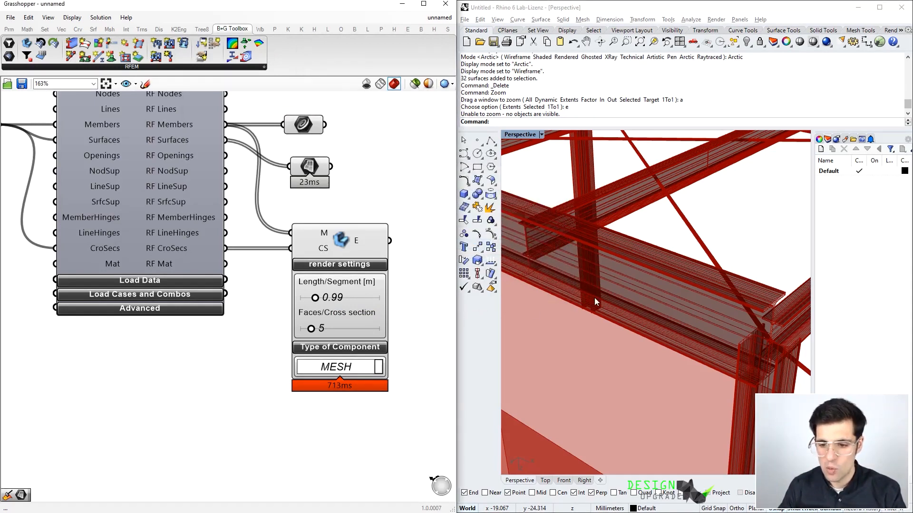
- Inspect the refined member meshes along the curved edge beam and across the whole building from several angles
scroll(662, 249, down, 5)
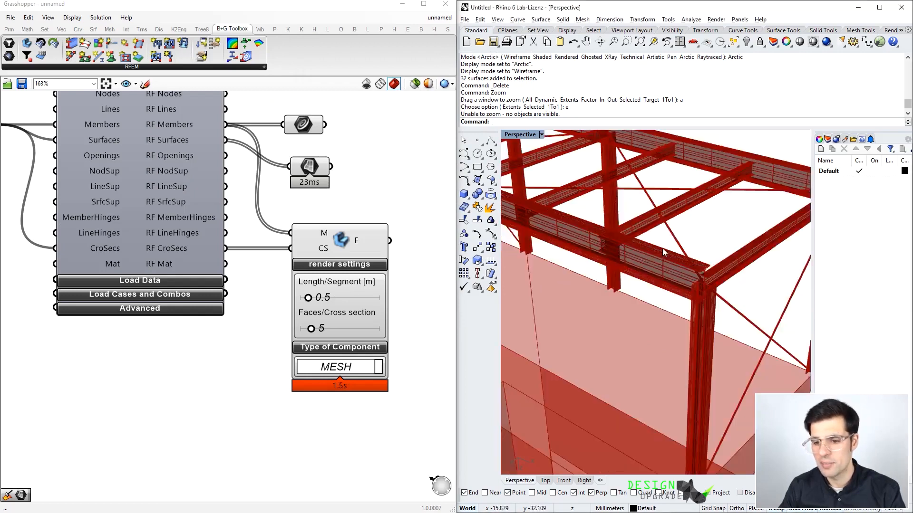
scroll(663, 249, down, 7)
scroll(533, 218, down, 3)
shift+right_drag(521, 217, 743, 270)
scroll(742, 270, down, 4)
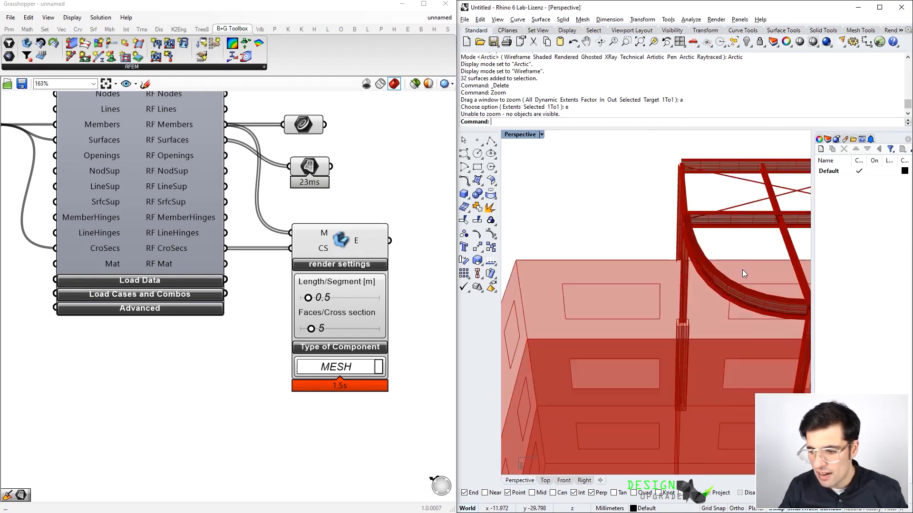
scroll(761, 271, down, 5)
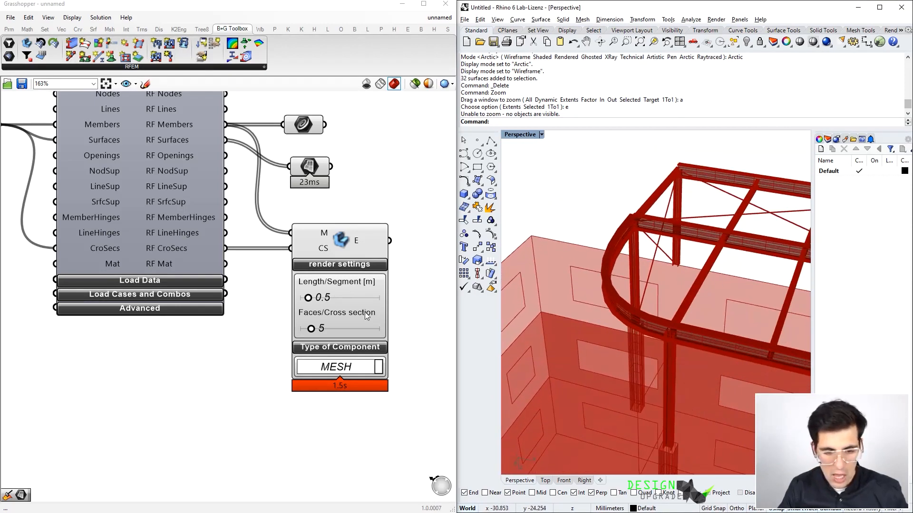
scroll(685, 244, down, 4)
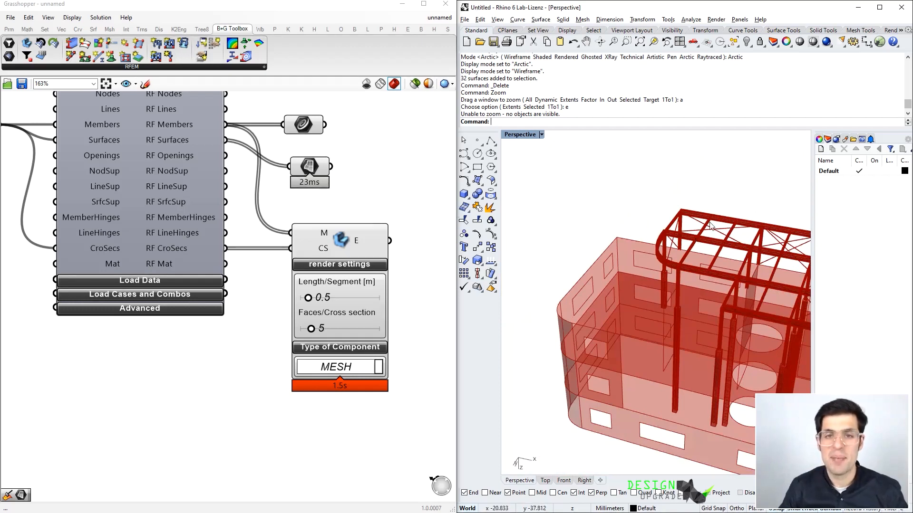
scroll(697, 240, up, 3)
scroll(699, 239, down, 4)
right_drag(701, 239, 719, 269)
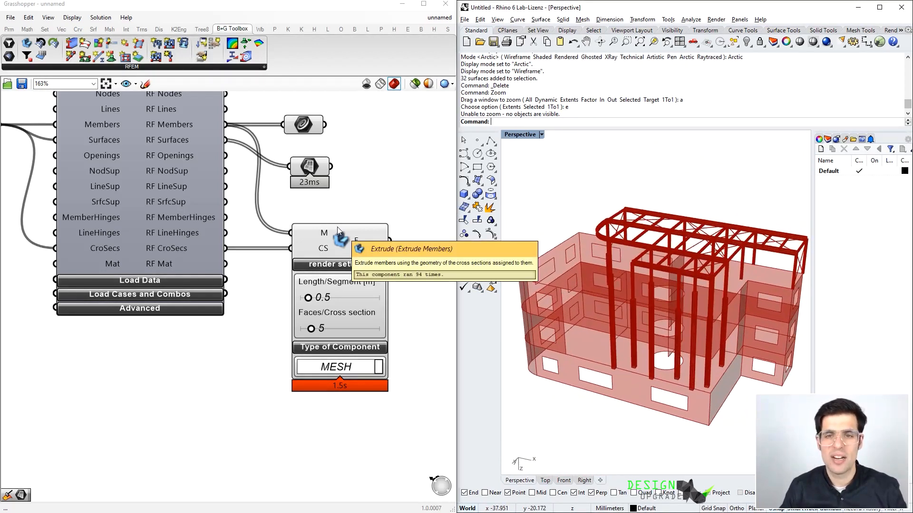
- Bake the Extrude Members component together with the parameter fed by RF Surfaces into Rhino
click(330, 240)
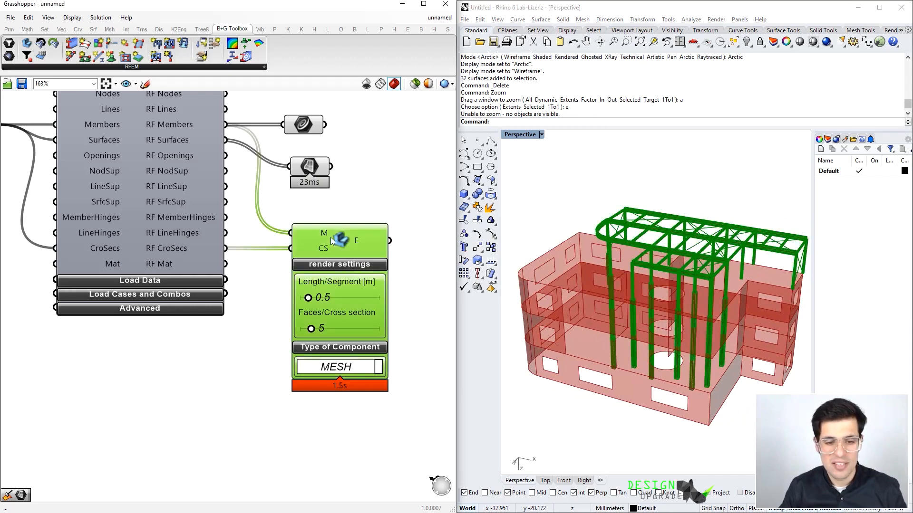
shift+click(317, 178)
right_click(384, 139)
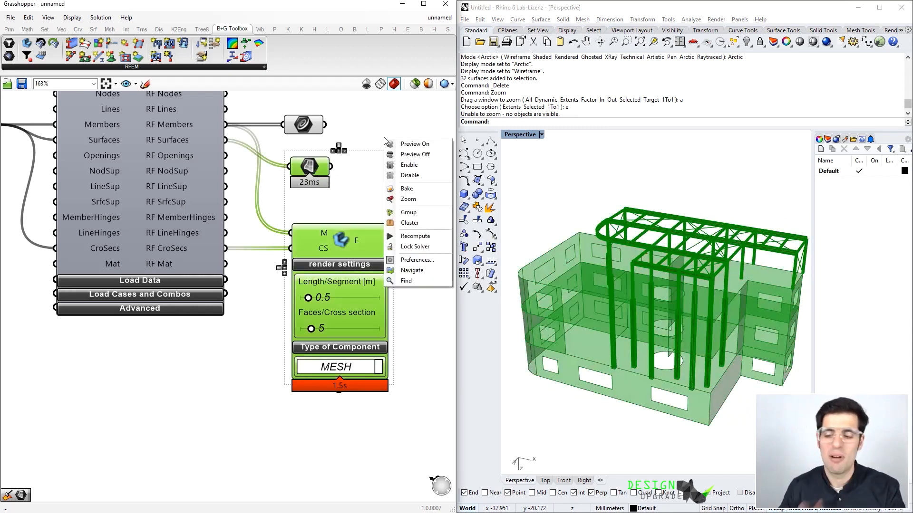
click(427, 188)
click(410, 142)
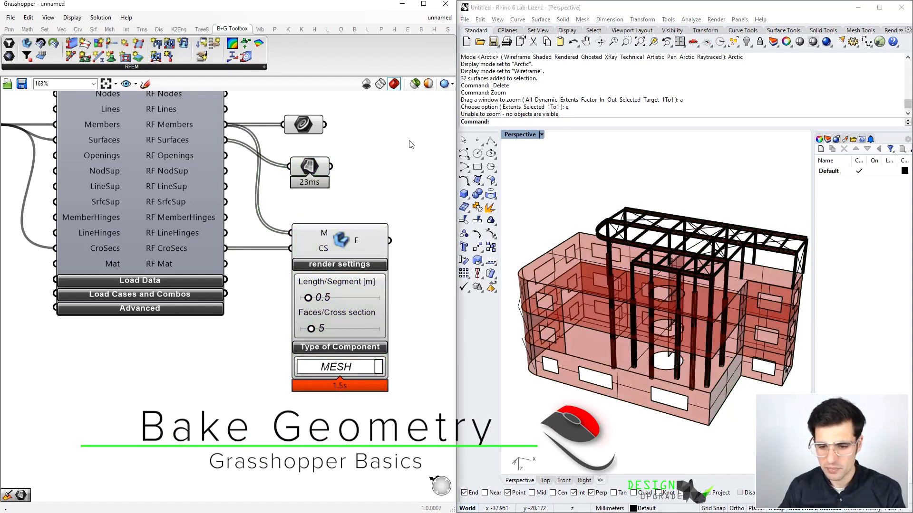
- Turn off the Grasshopper preview of the Extrude Members component and the RF Surfaces parameter
drag(338, 196, 313, 167)
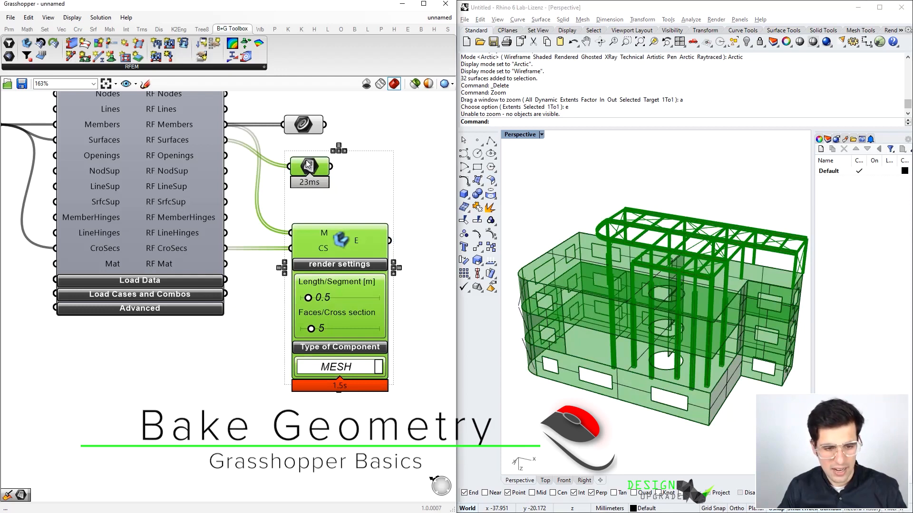
right_click(421, 143)
click(448, 160)
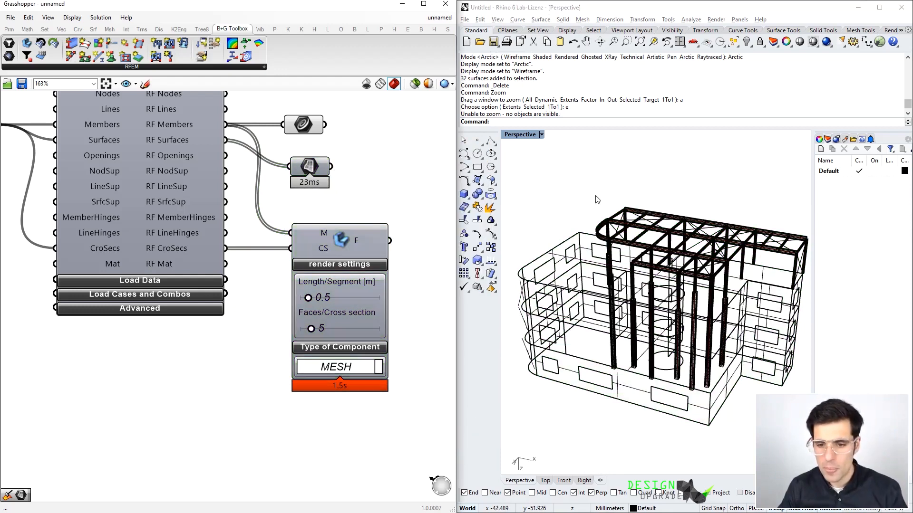
- Set the Perspective viewport's display mode to Arctic for the baked building
right_drag(585, 182, 566, 190)
scroll(593, 191, down, 4)
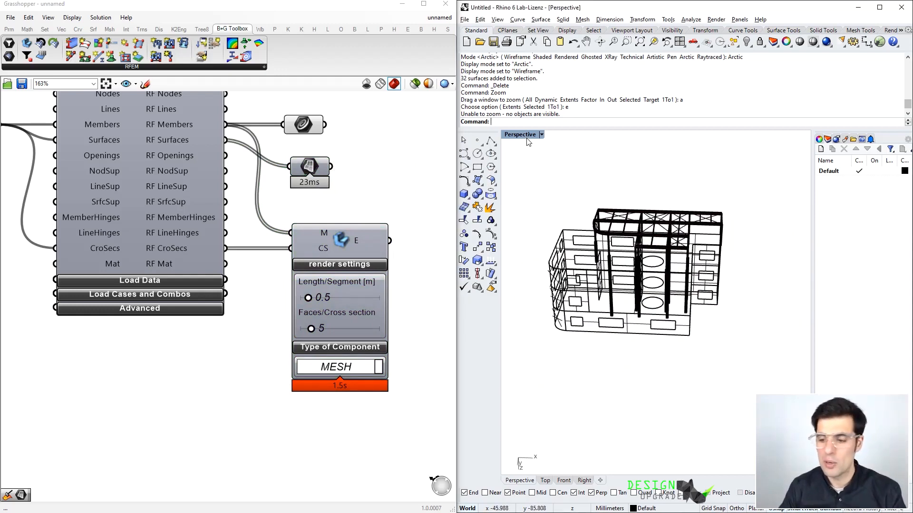
click(528, 137)
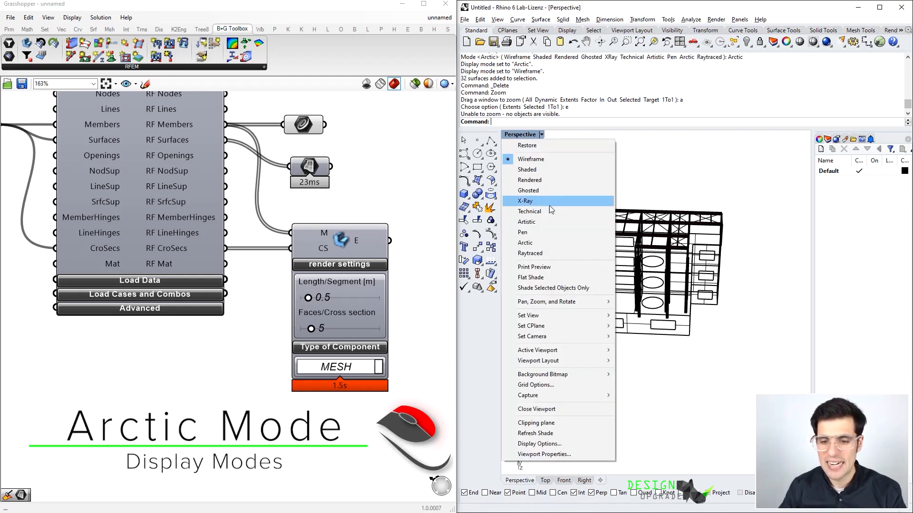
click(546, 242)
- Turn off the preview of the curve parameter connected to RF Members
click(303, 144)
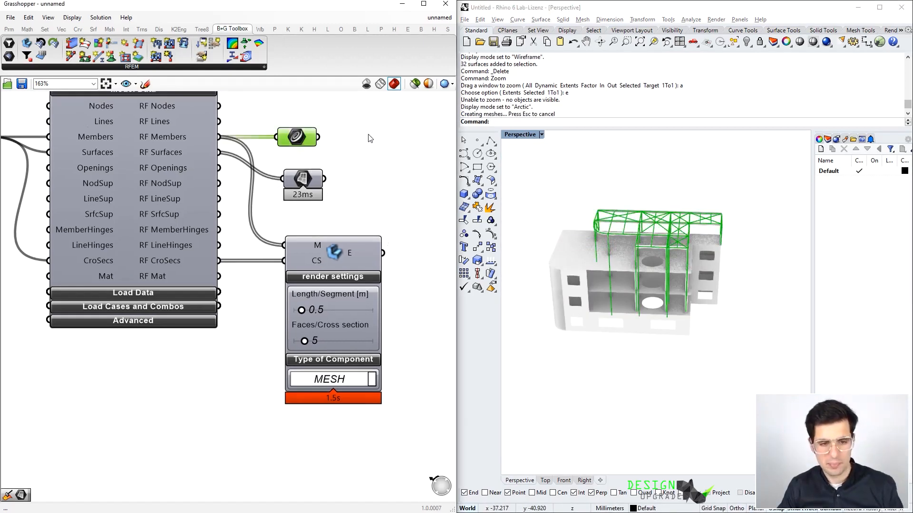
right_drag(367, 138, 370, 163)
click(387, 161)
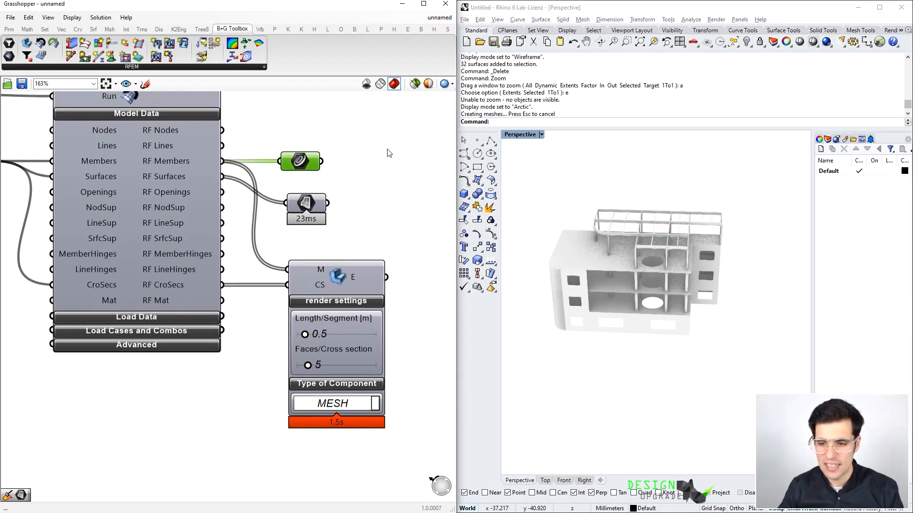
- Inspect the baked building in Arctic mode from several sides and look closely at the roof beam grid
scroll(627, 223, up, 5)
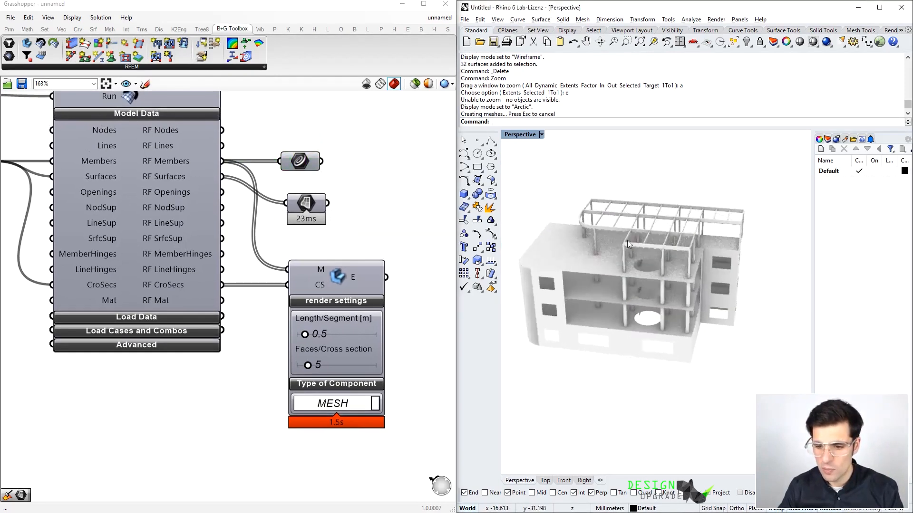
scroll(615, 242, down, 4)
right_drag(614, 241, 573, 325)
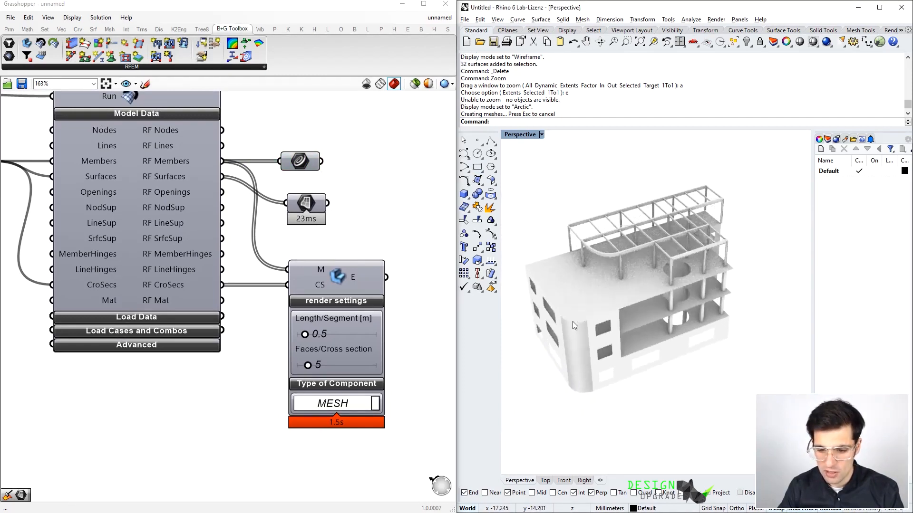
right_drag(598, 368, 611, 331)
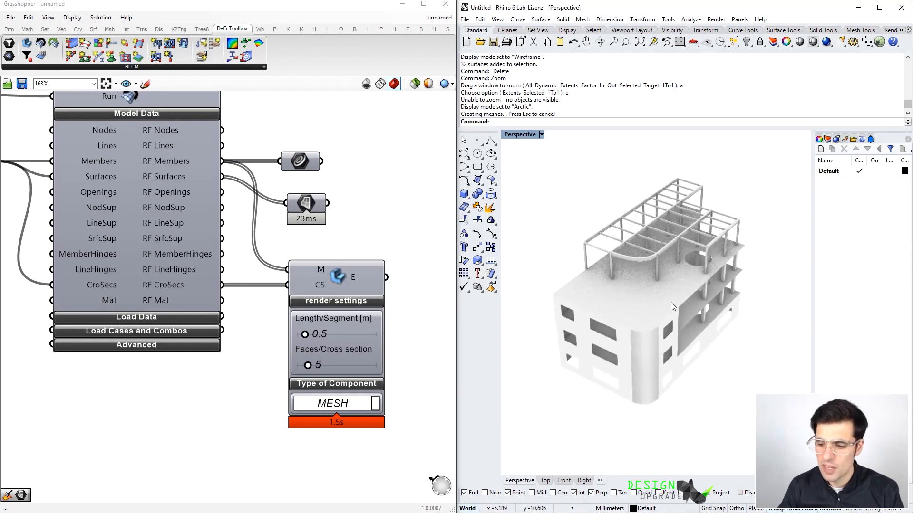
right_drag(672, 306, 512, 279)
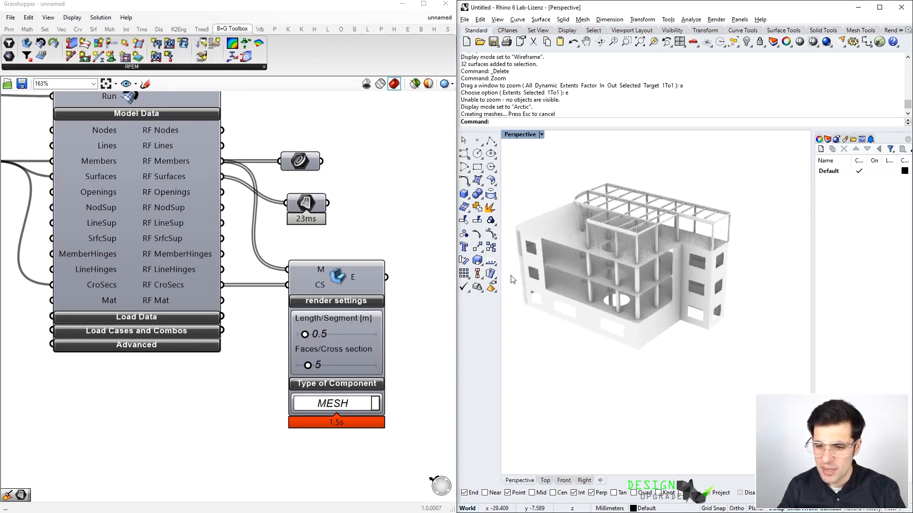
scroll(649, 215, up, 5)
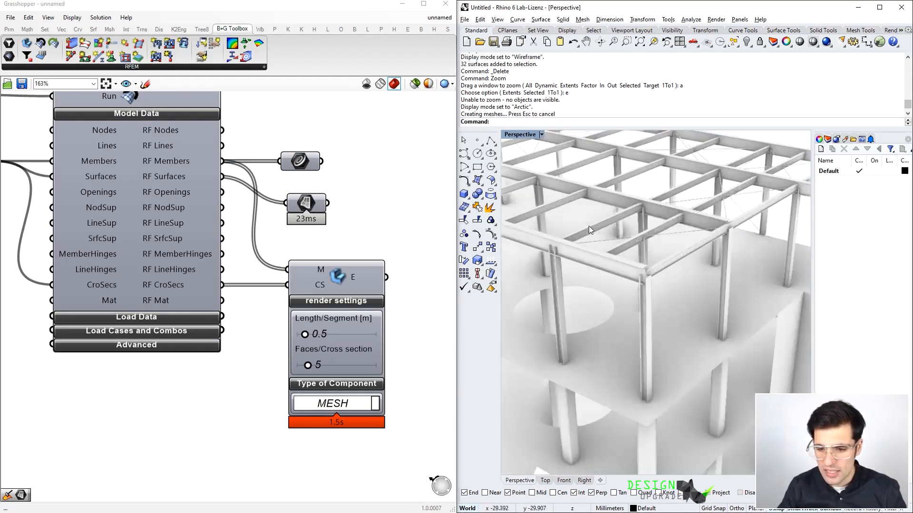
shift+right_drag(586, 237, 634, 263)
scroll(594, 209, up, 3)
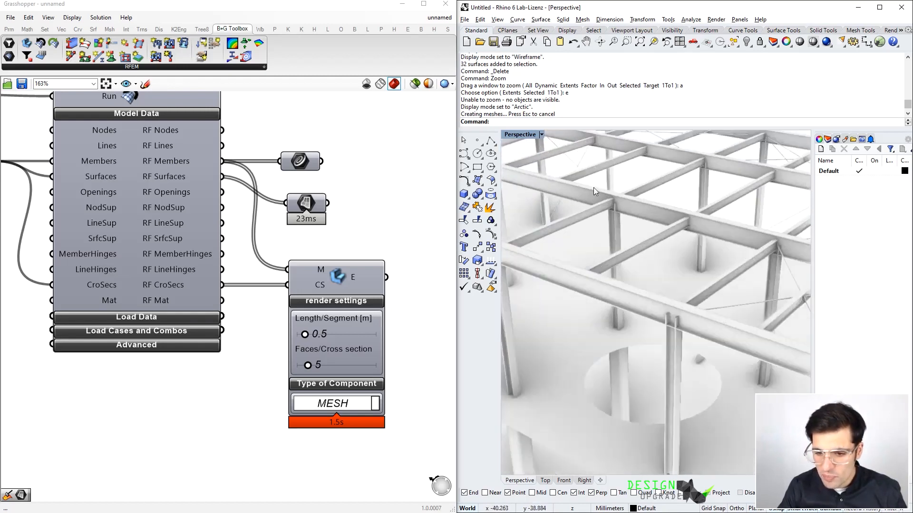
scroll(593, 188, down, 3)
- Minimize Grasshopper, maximize the Rhino window and examine the curved roof edge beam and the complete baked building
click(402, 5)
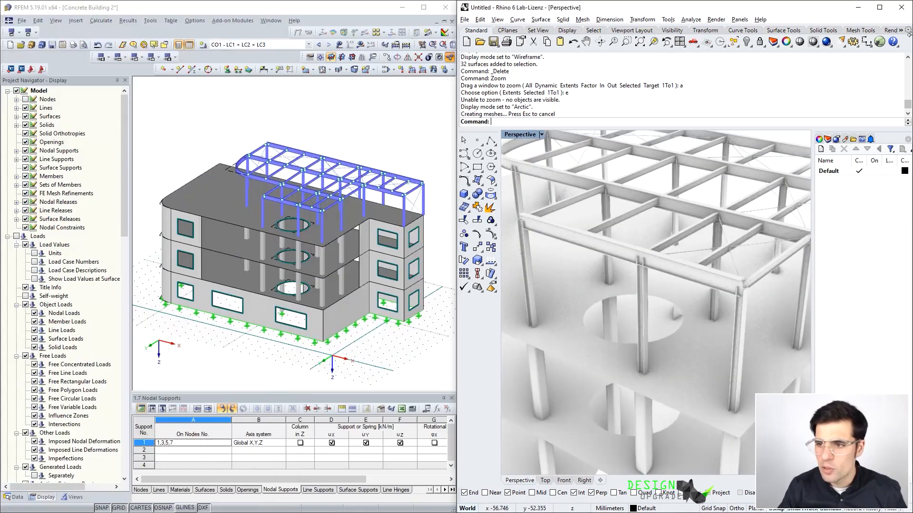
click(883, 8)
shift+right_drag(439, 215, 475, 213)
scroll(496, 242, up, 3)
shift+right_drag(448, 240, 411, 310)
mouse_move(357, 291)
right_down()
mouse_move(250, 301)
mouse_move(372, 299)
right_up()
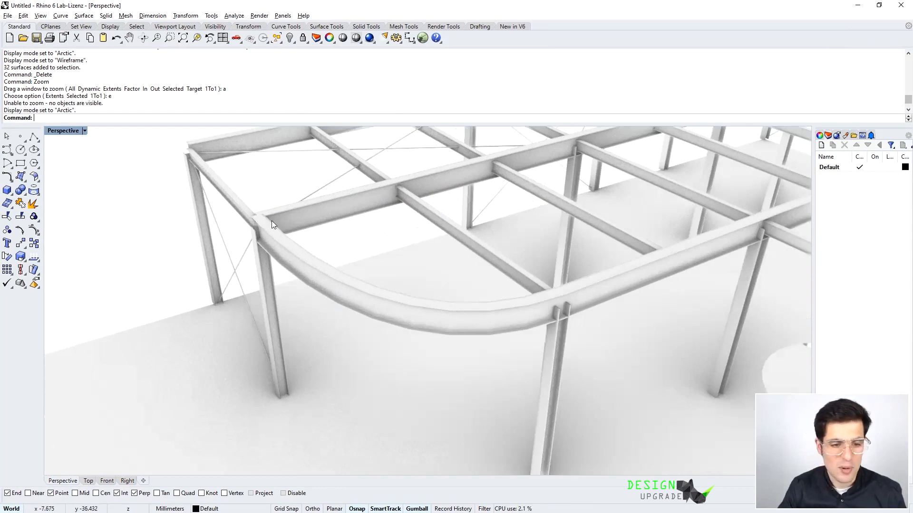
shift+right_drag(274, 166, 114, 206)
scroll(771, 211, down, 6)
scroll(760, 210, down, 5)
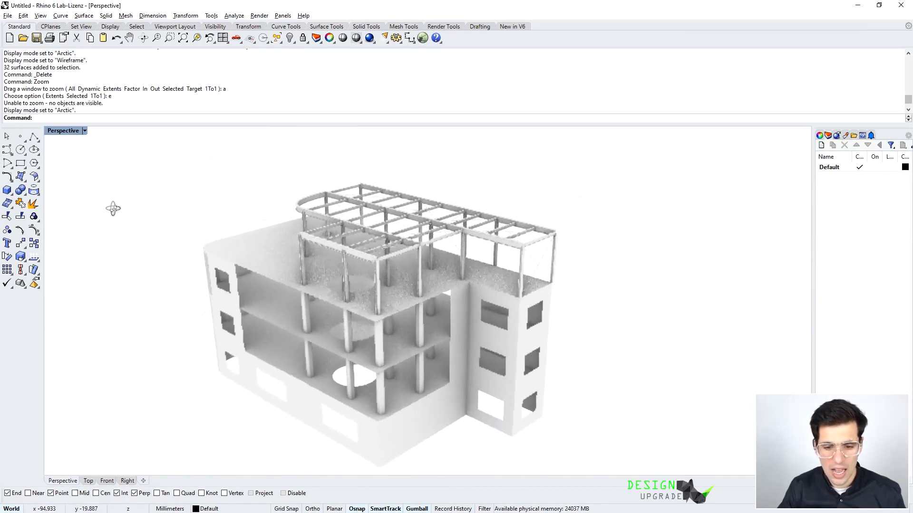